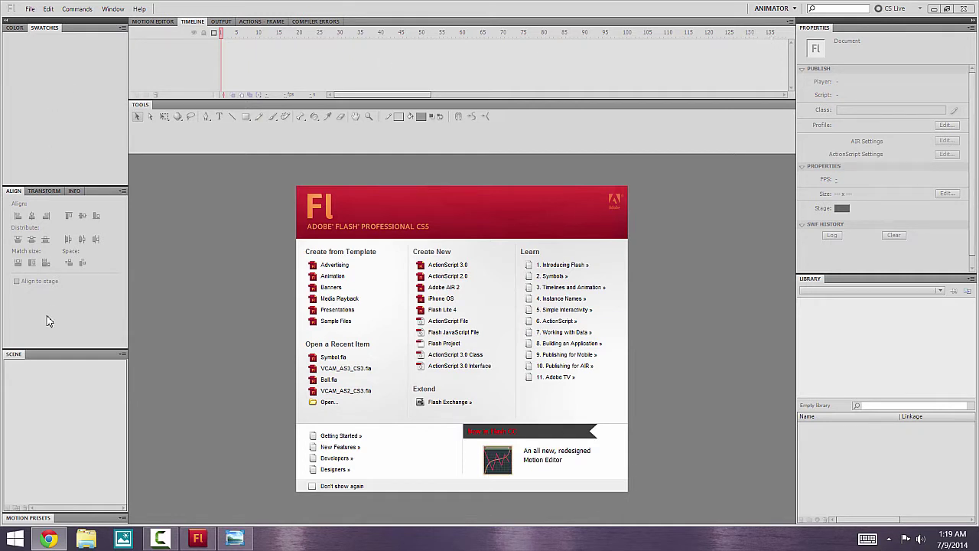
Create a new ActionScript 3.0 document and add a second layer above Layer 1
click(234, 538)
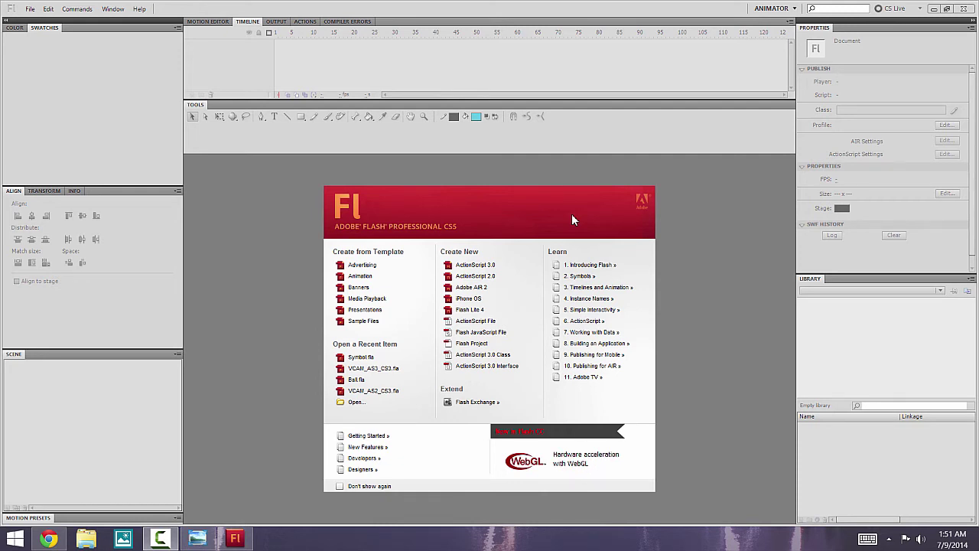
click(460, 266)
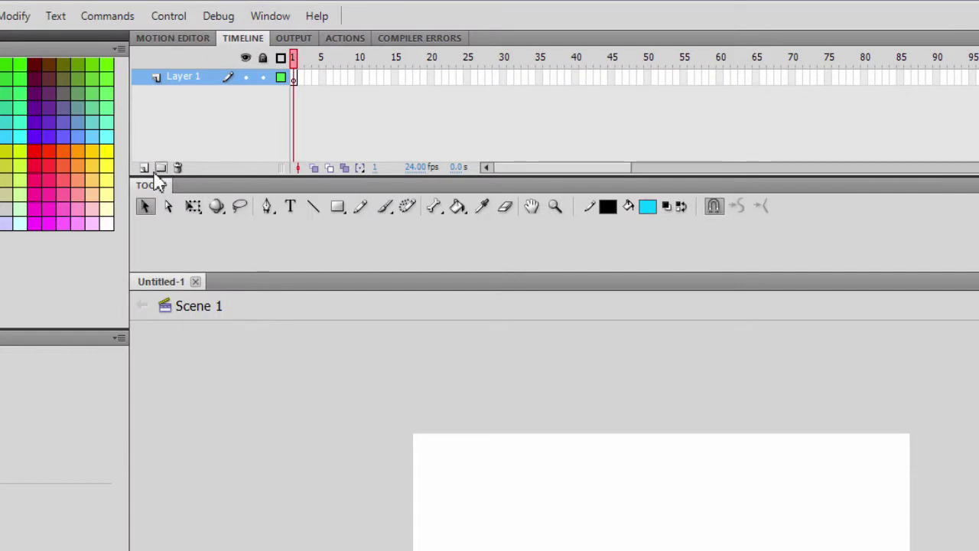
click(143, 167)
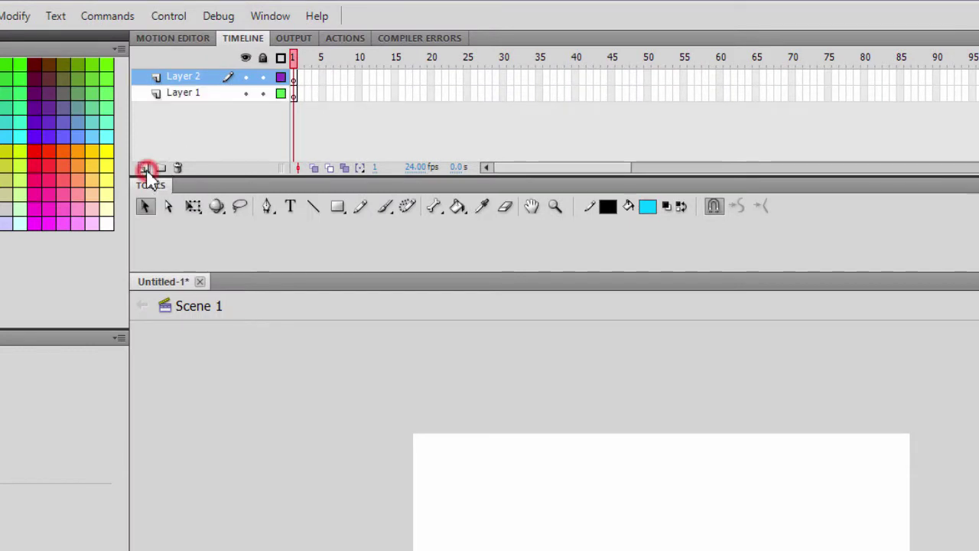
Rename the top layer Ball and the bottom layer Floor
double_click(181, 77)
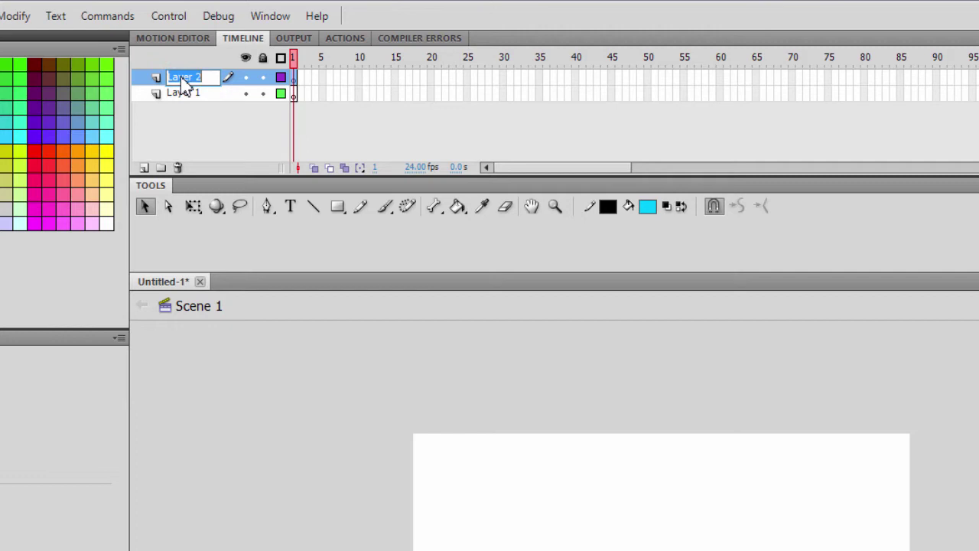
text(Ball)
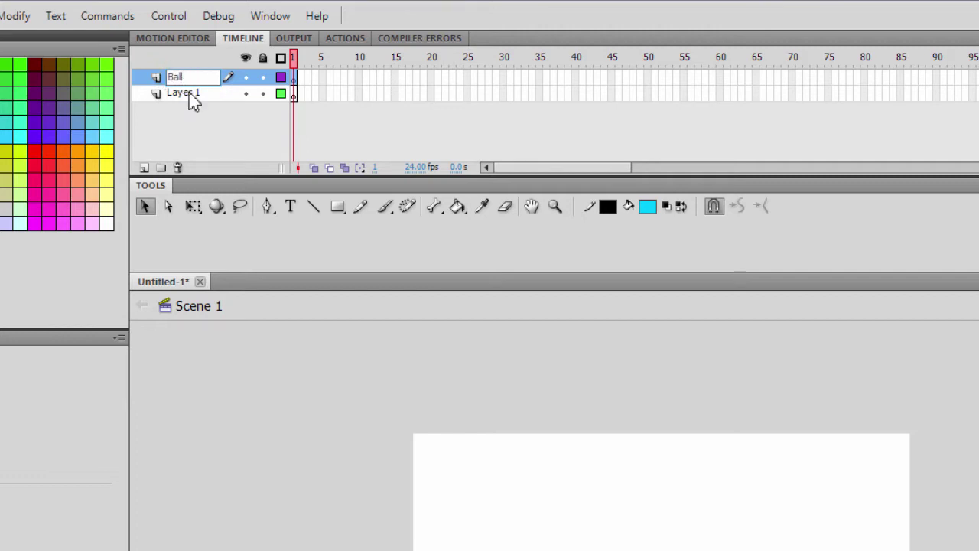
double_click(188, 95)
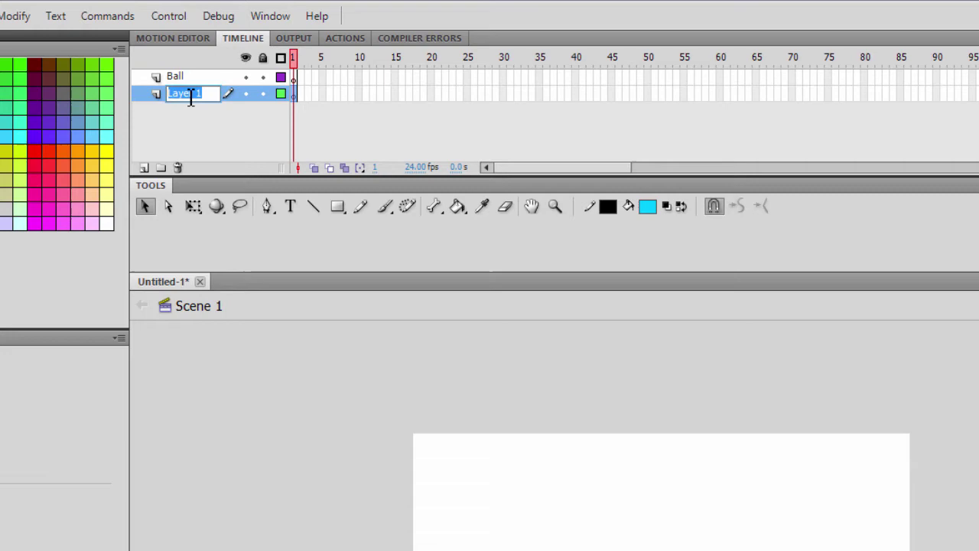
text(Floor)
key(Return)
click(538, 408)
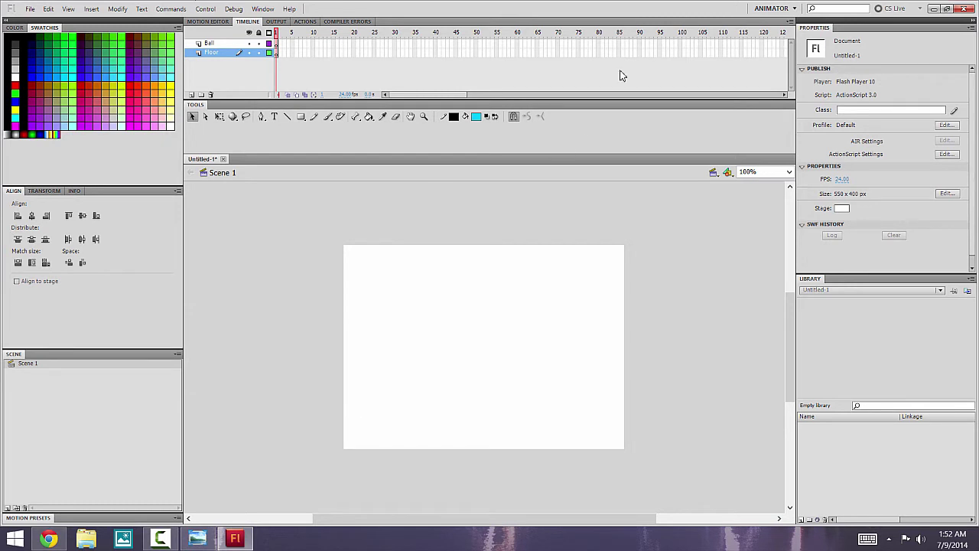
click(771, 8)
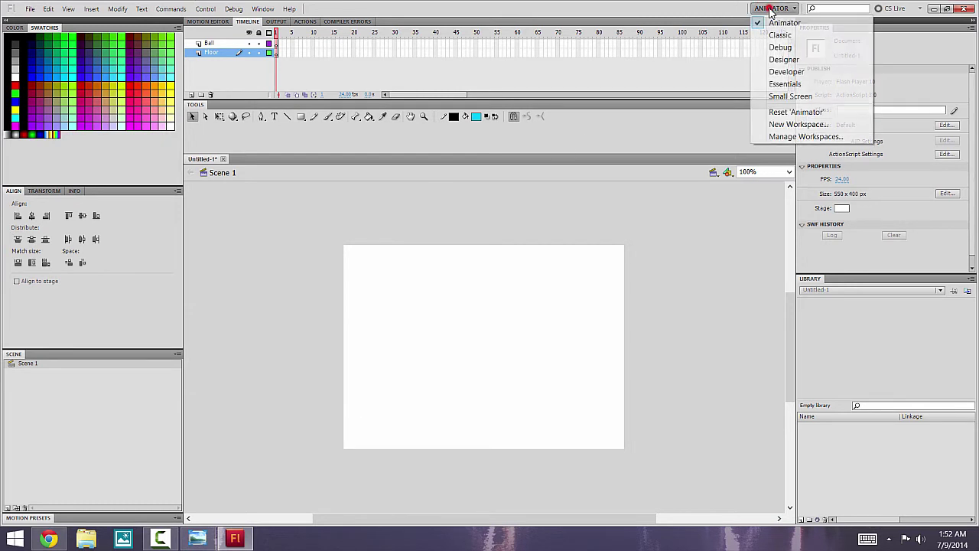
click(772, 9)
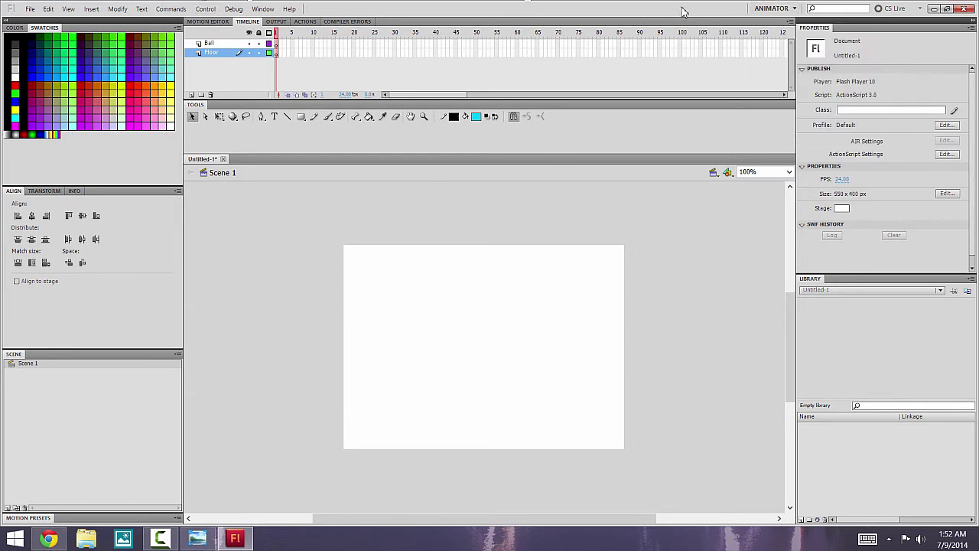
click(263, 9)
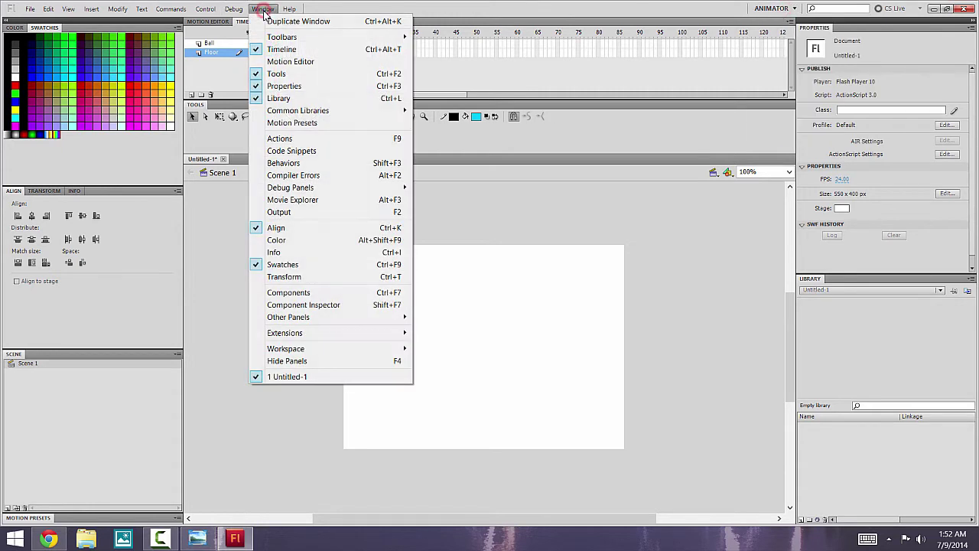
mouse_move(323, 352)
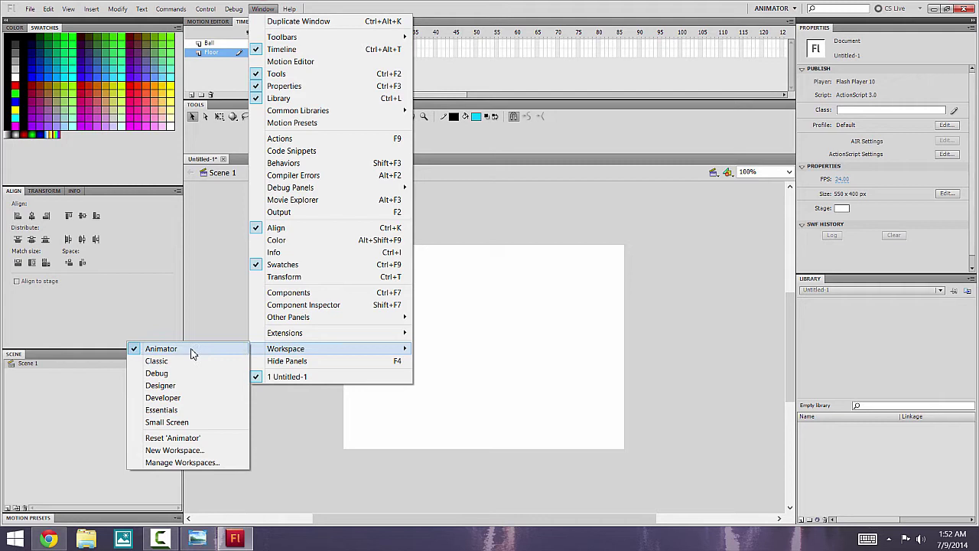
click(192, 351)
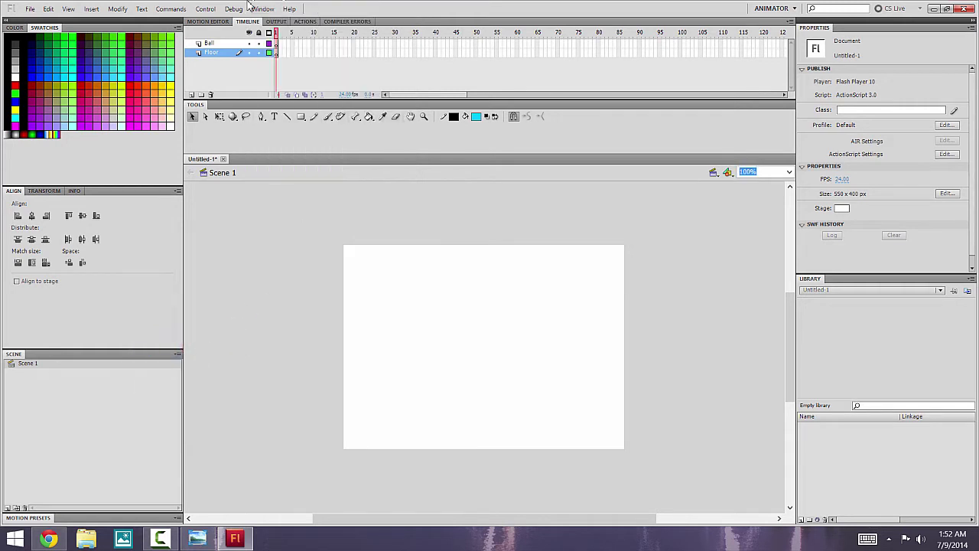
On Floor frame 1, draw a 2 px horizontal line near the stage bottom with the Line Tool
click(277, 53)
click(288, 117)
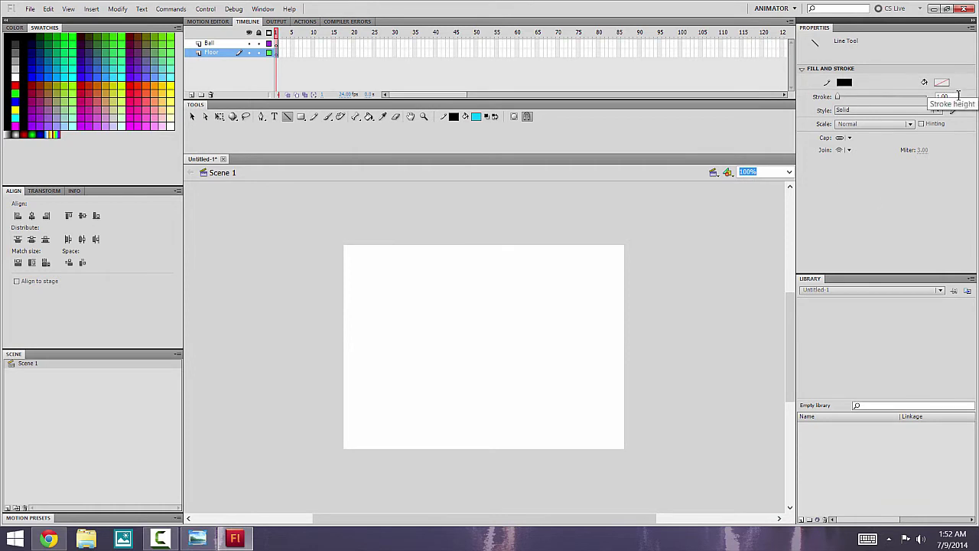
click(955, 97)
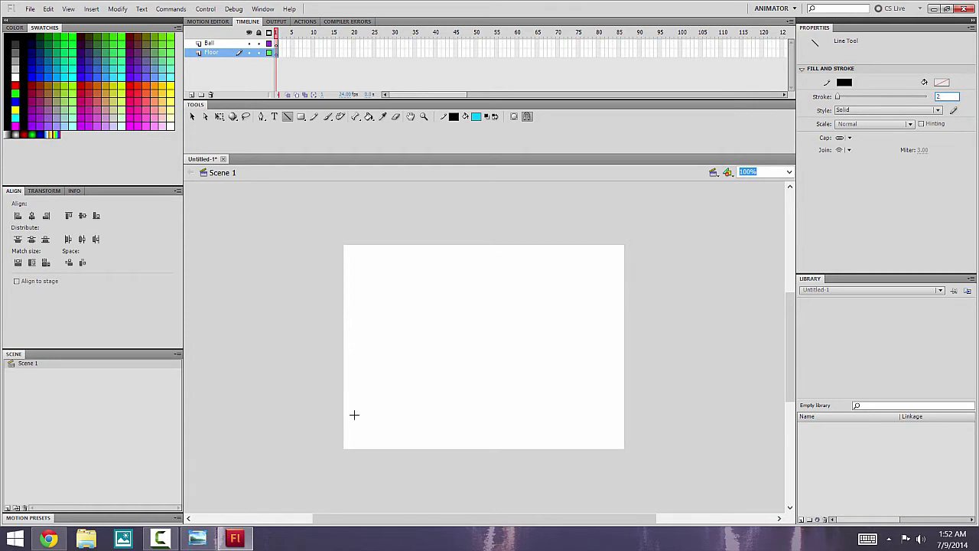
drag(353, 415, 588, 412)
drag(607, 411, 606, 412)
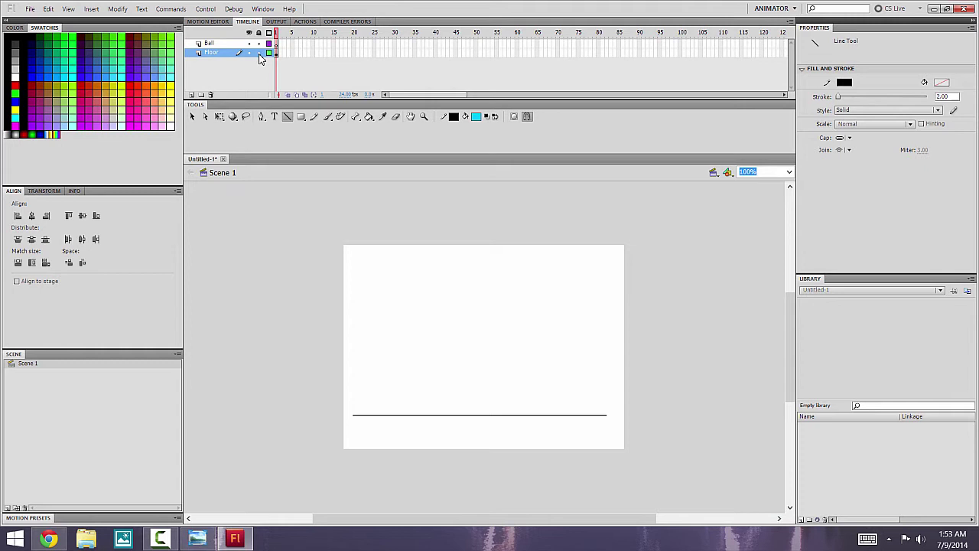
Select and deselect stage objects with the Selection tool
click(192, 116)
drag(331, 289, 647, 479)
click(649, 364)
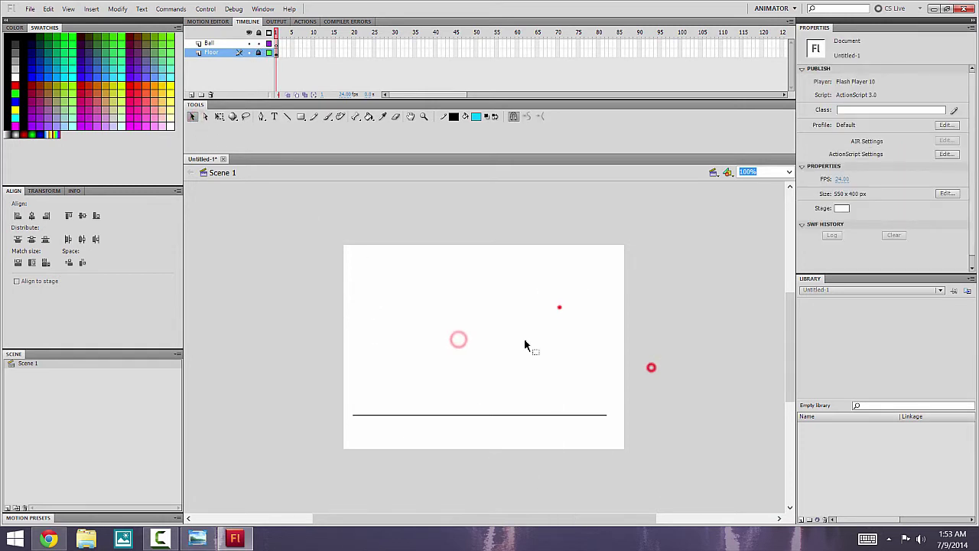
drag(572, 259, 281, 409)
click(553, 268)
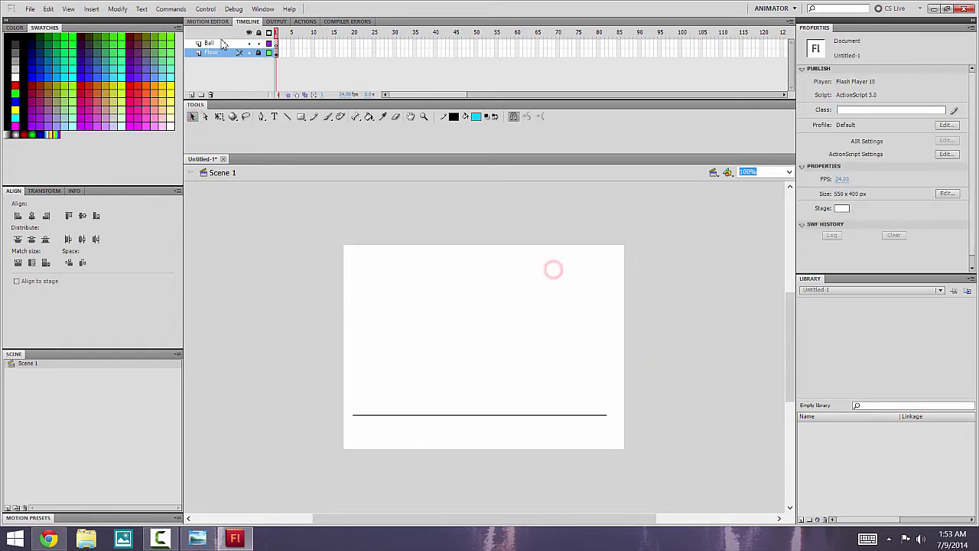
On Ball frame 1, draw a circle with a black outline and cyan fill on the floor line
click(274, 44)
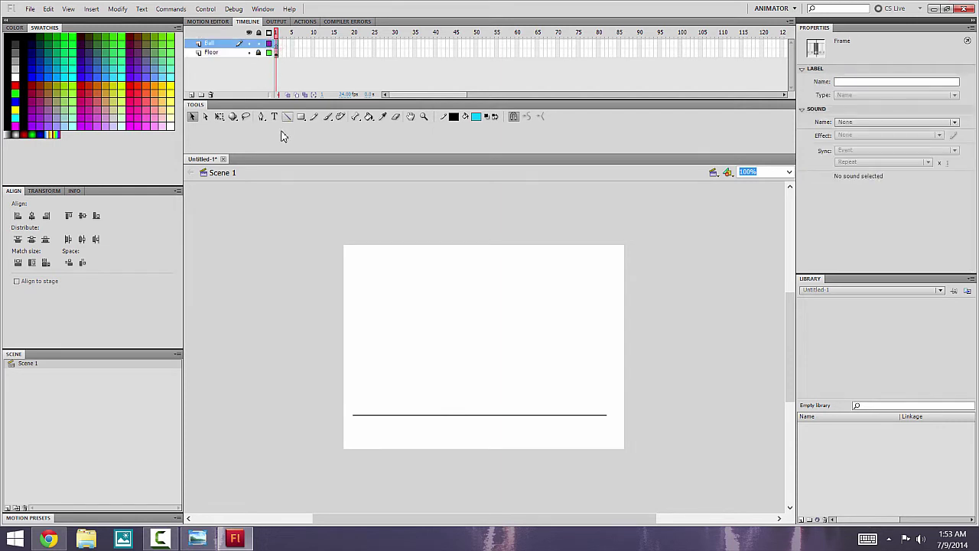
click(301, 117)
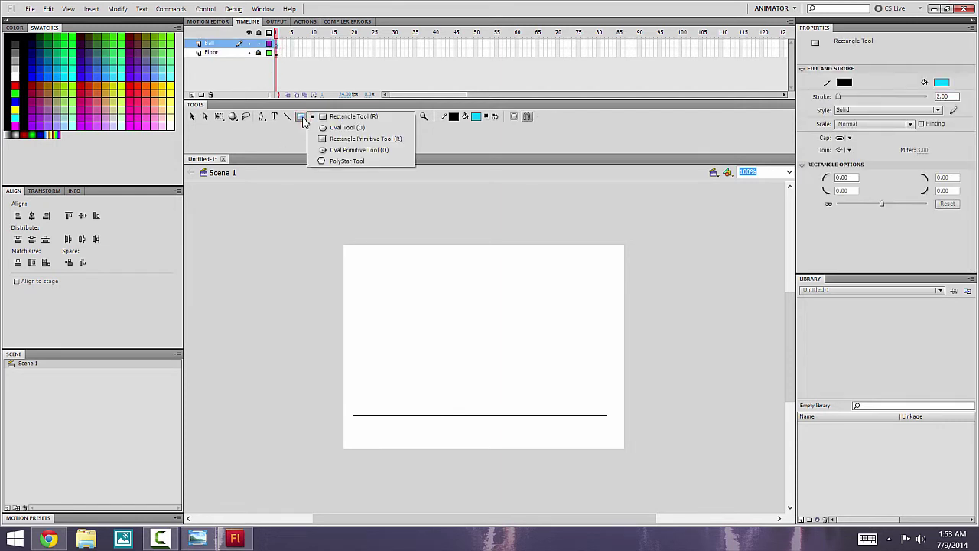
click(338, 128)
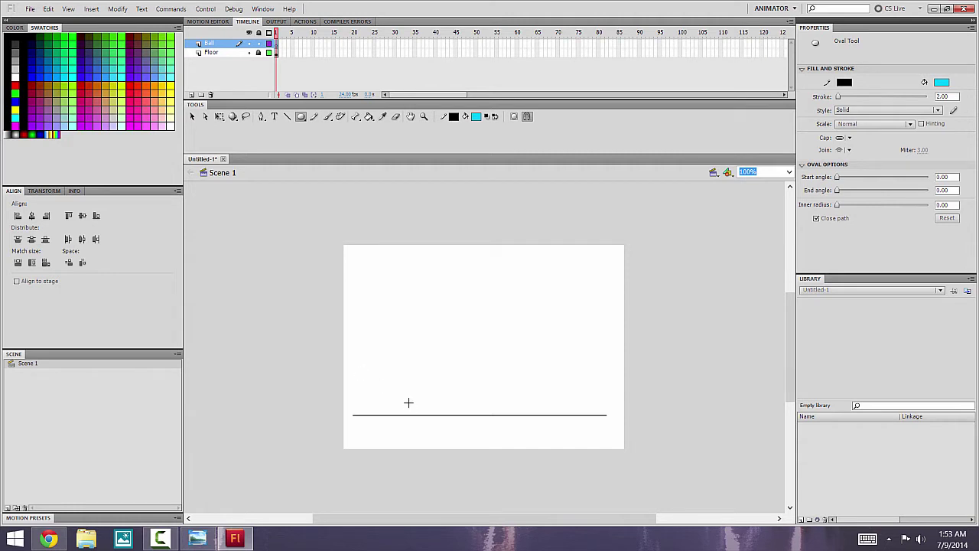
click(454, 116)
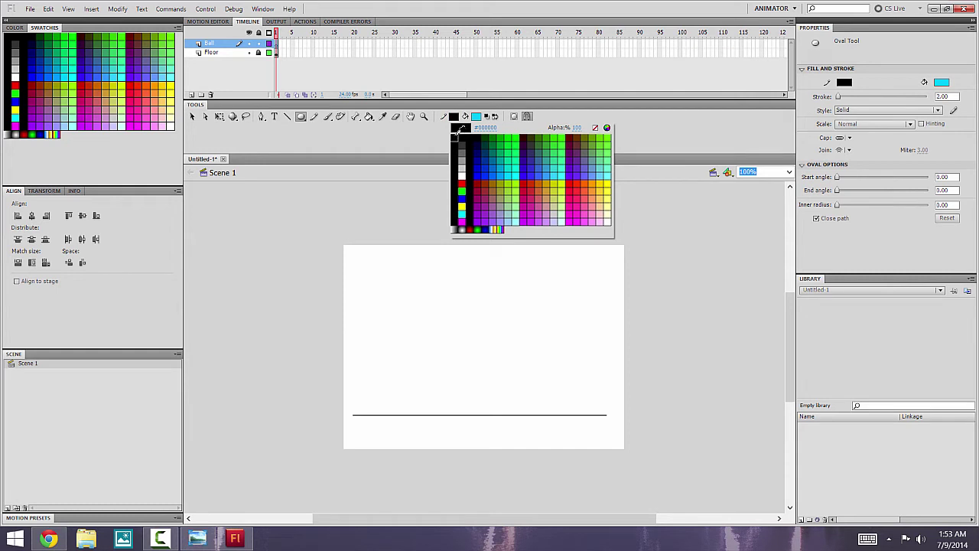
click(454, 139)
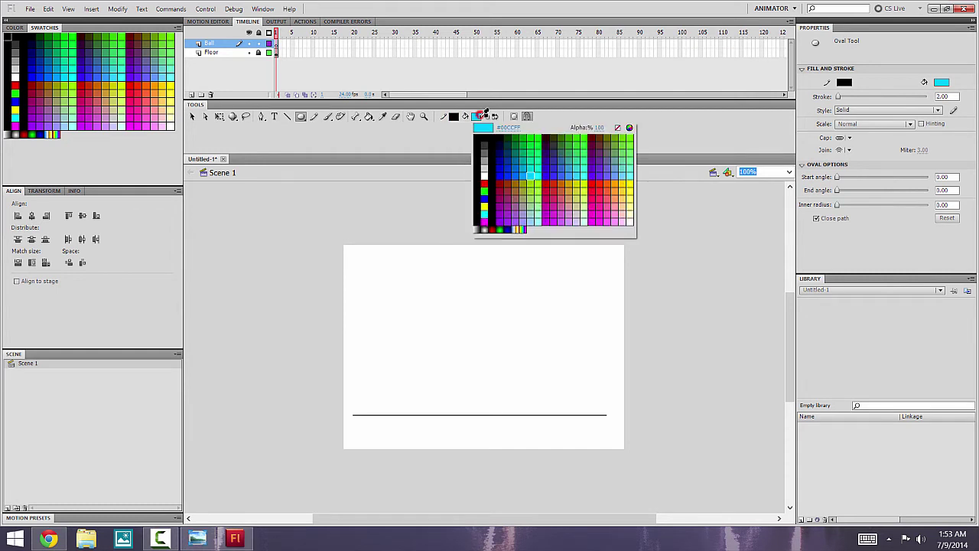
click(533, 175)
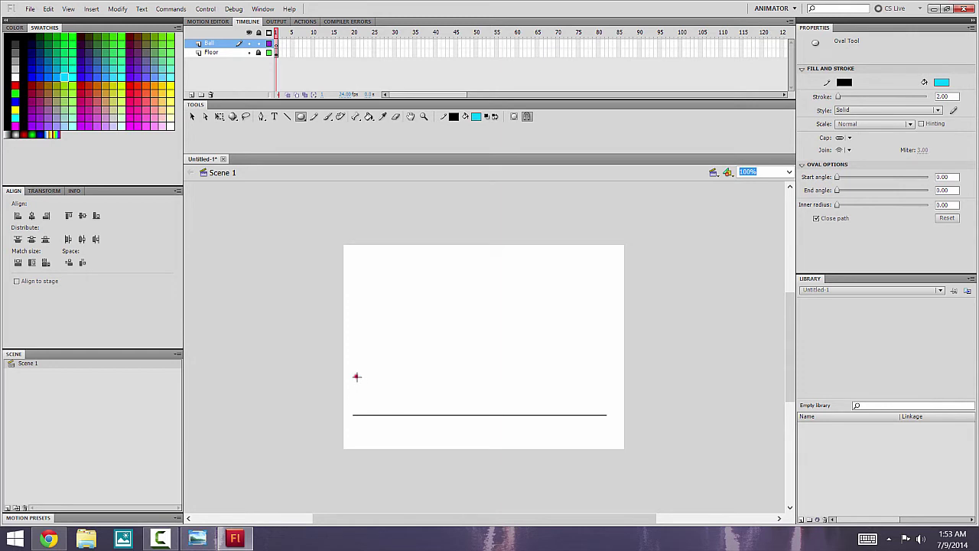
drag(357, 376, 398, 409)
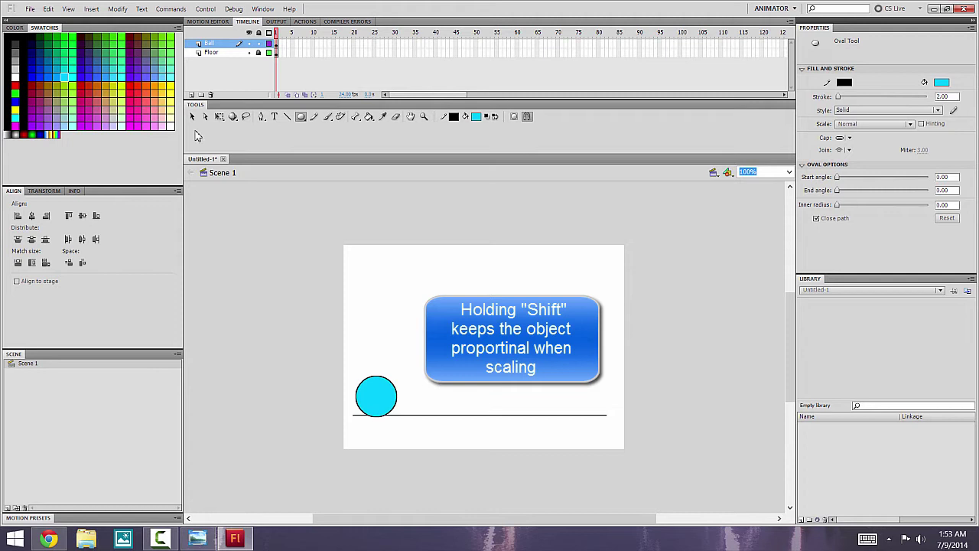
Select the cyan circle and nudge it up 3 px
click(192, 116)
drag(334, 352, 414, 444)
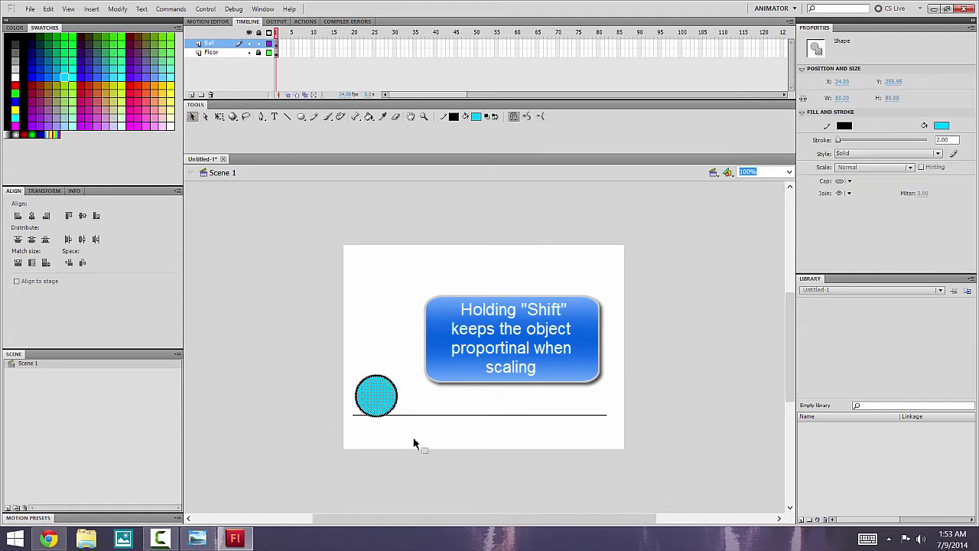
key(Up)
key(Up)
key(Up)
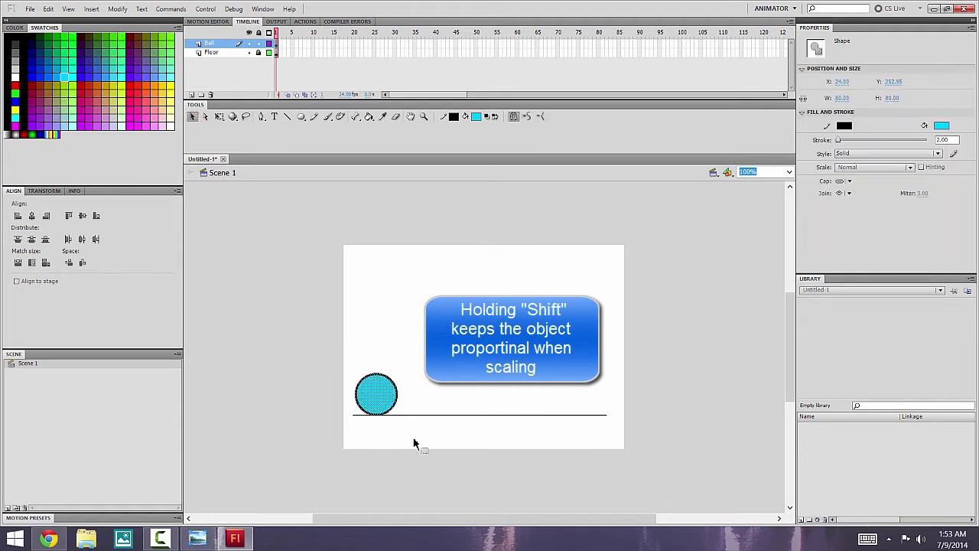
click(423, 359)
drag(329, 338, 430, 442)
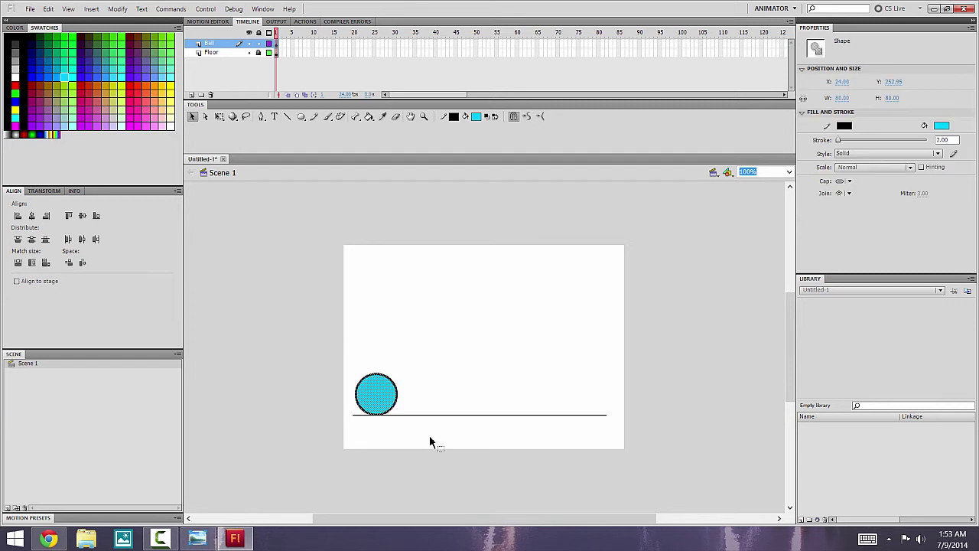
click(284, 314)
drag(314, 328, 500, 472)
click(422, 327)
Shrink the ball from 80 to about 63 px, keeping it on the floor line
drag(341, 348, 472, 450)
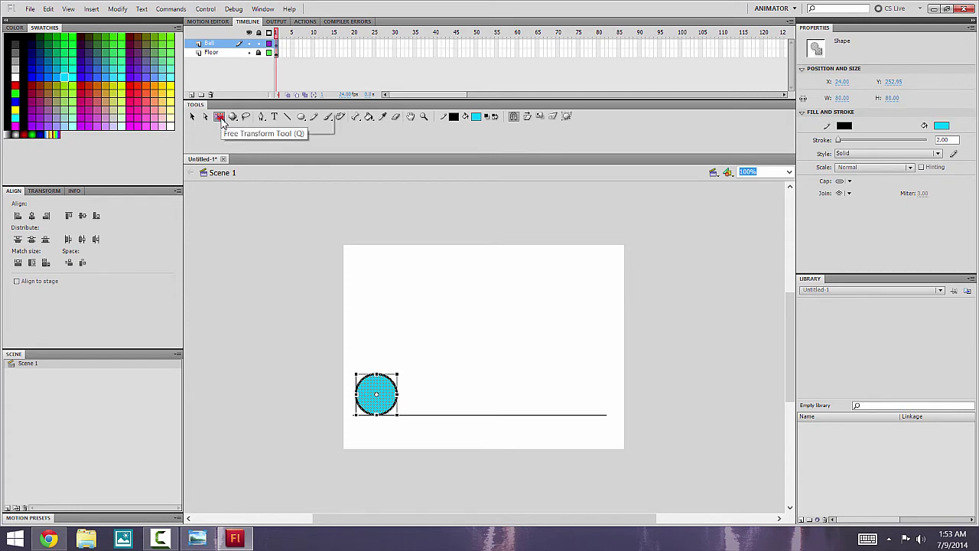
click(220, 117)
key(Escape)
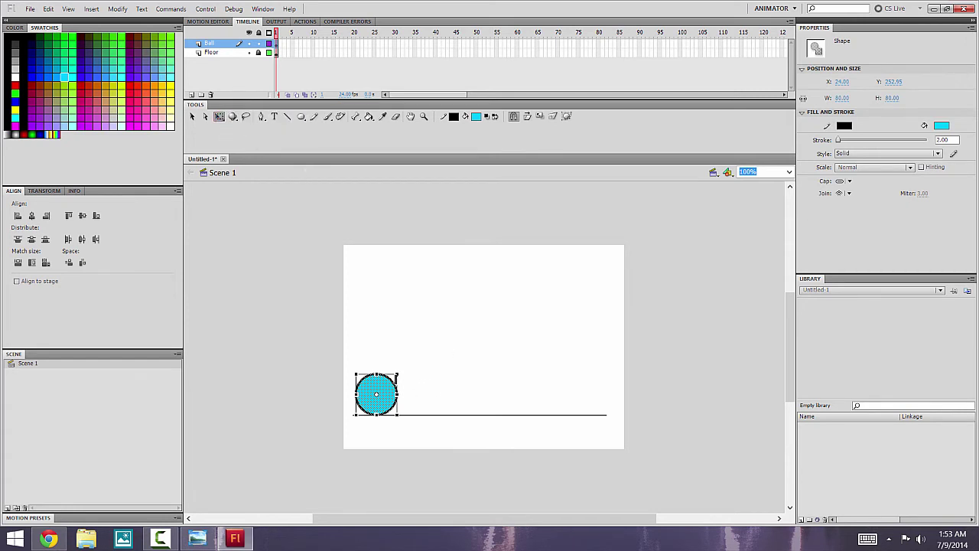
drag(396, 375, 390, 382)
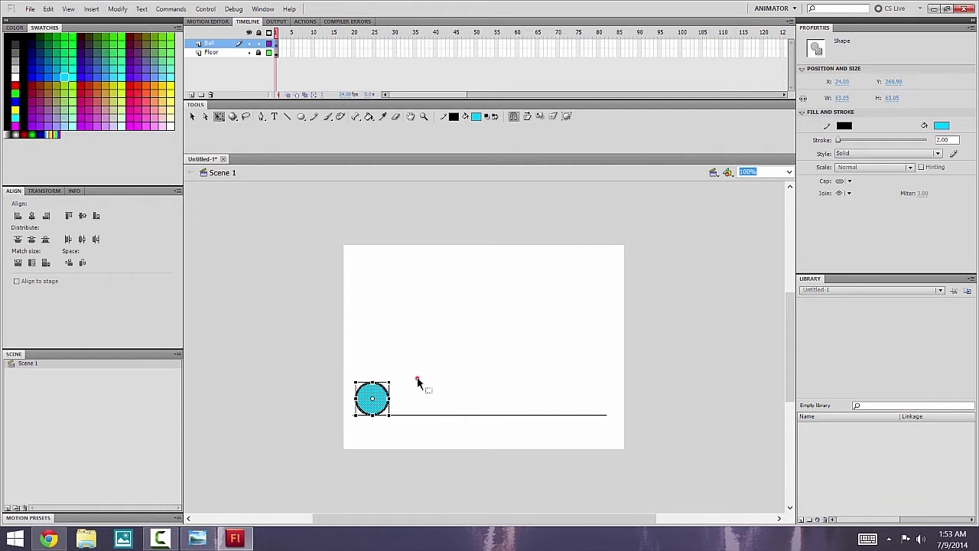
click(417, 381)
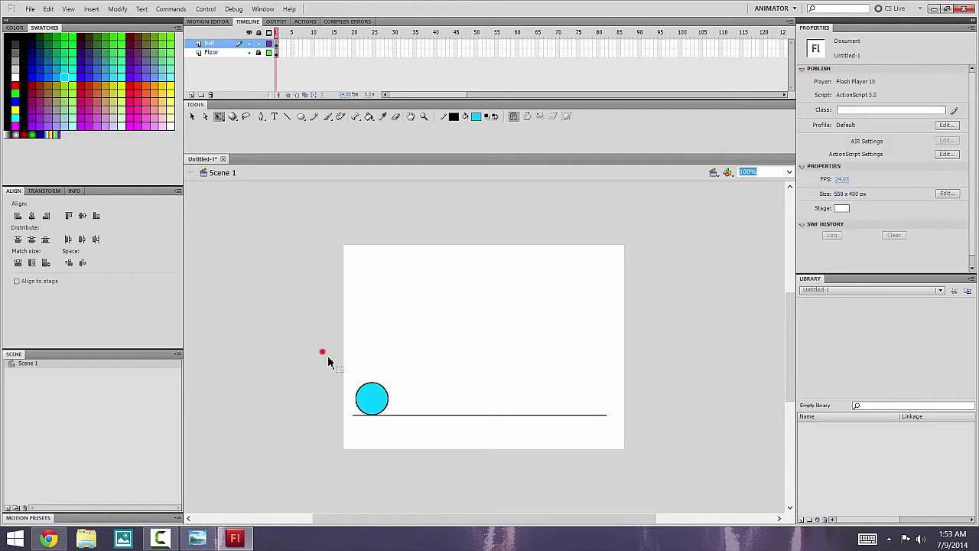
Select the ball and open Convert to Symbol from the Modify menu
drag(325, 352, 424, 446)
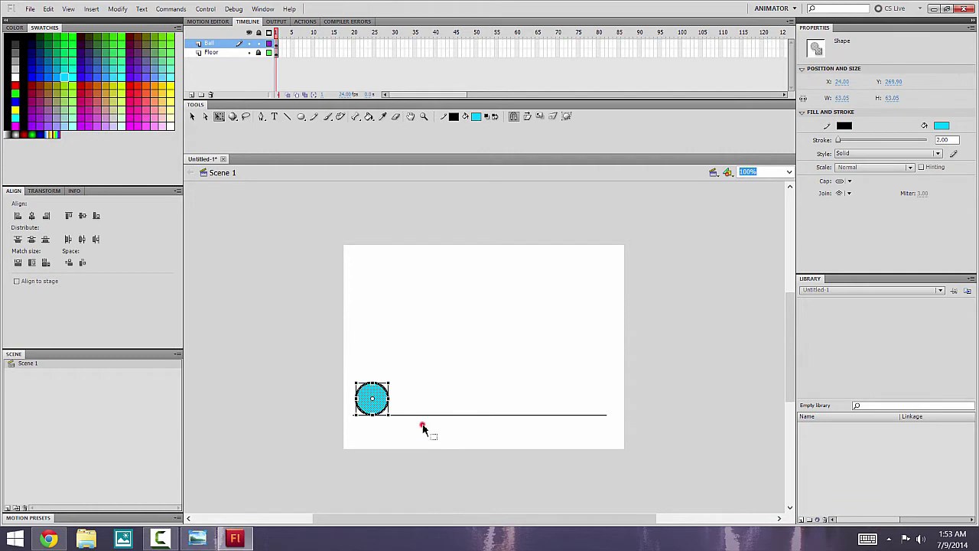
click(422, 423)
drag(315, 352, 439, 447)
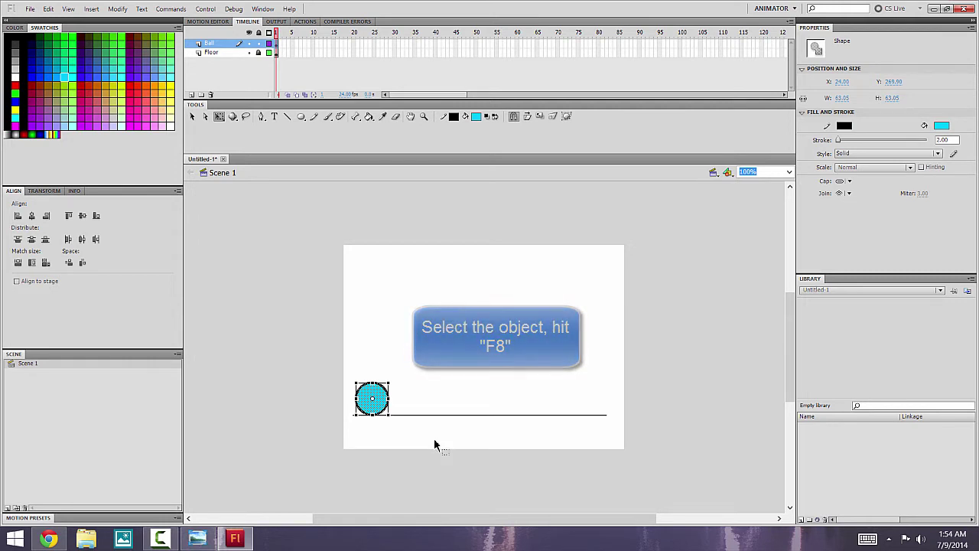
key(F8)
drag(471, 117, 480, 275)
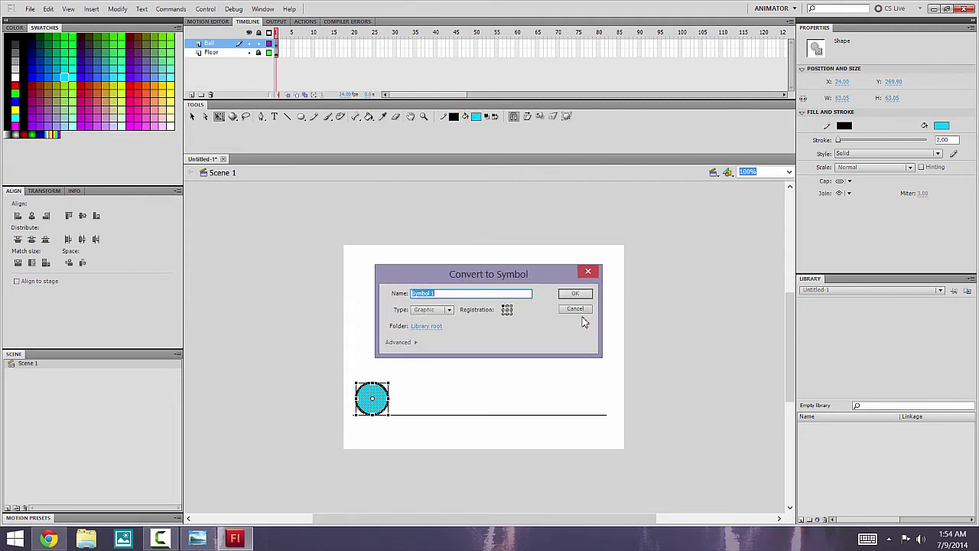
click(575, 309)
click(221, 276)
drag(291, 319, 444, 444)
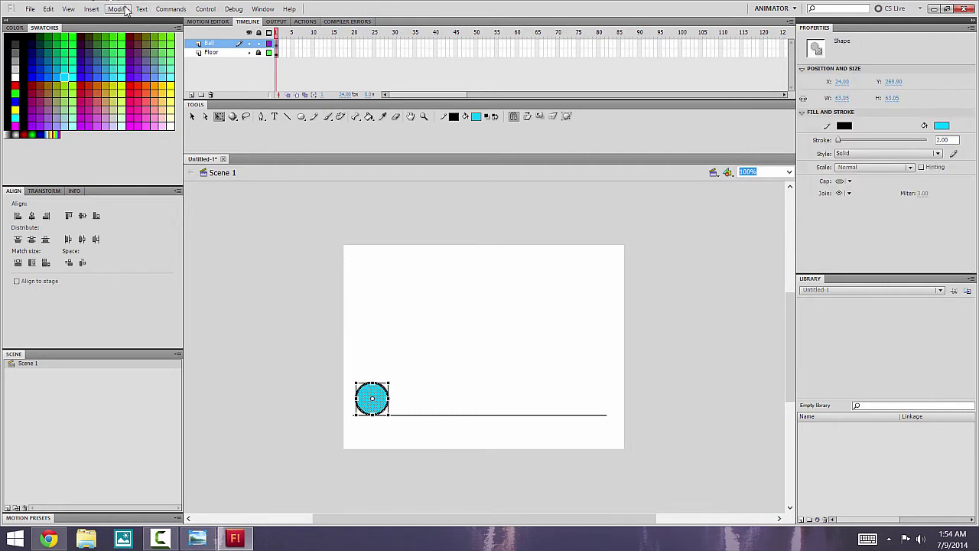
click(122, 8)
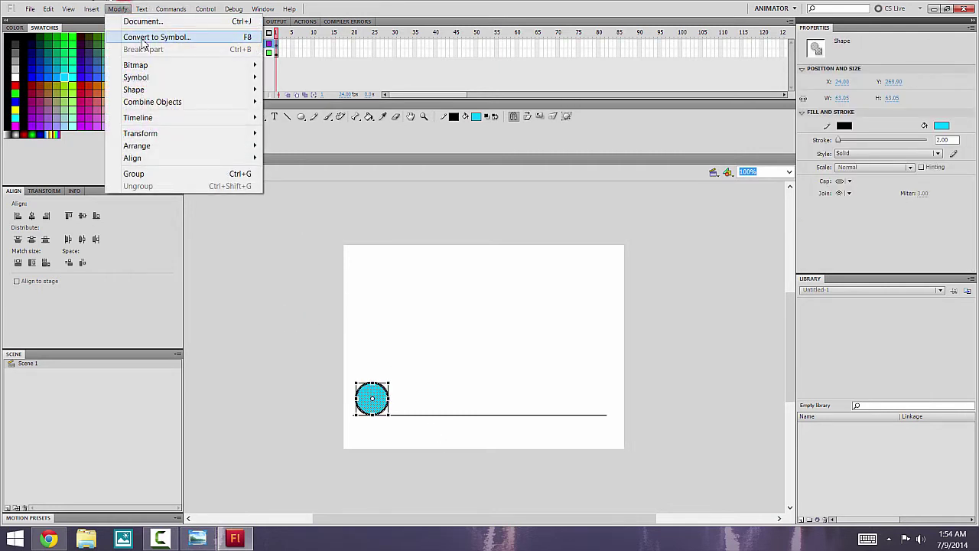
click(143, 38)
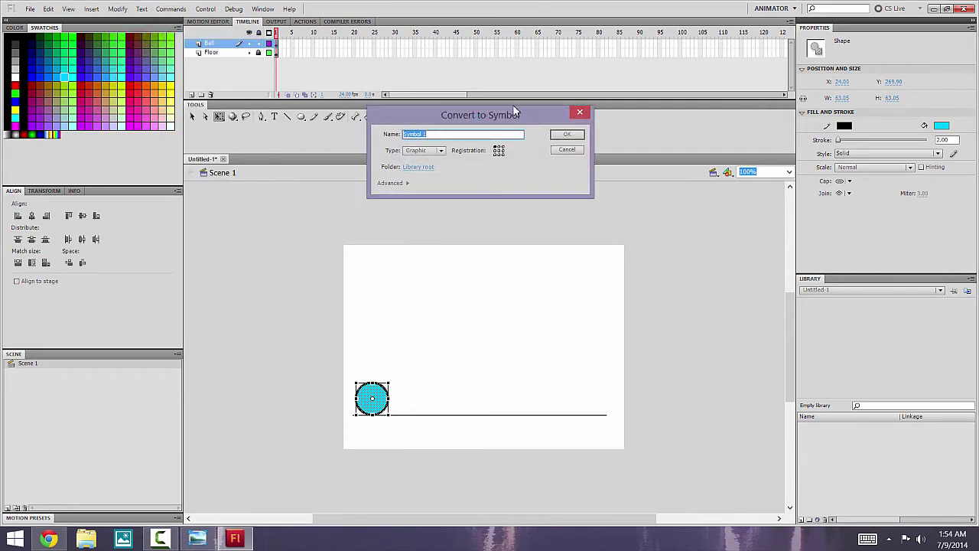
drag(515, 112, 533, 275)
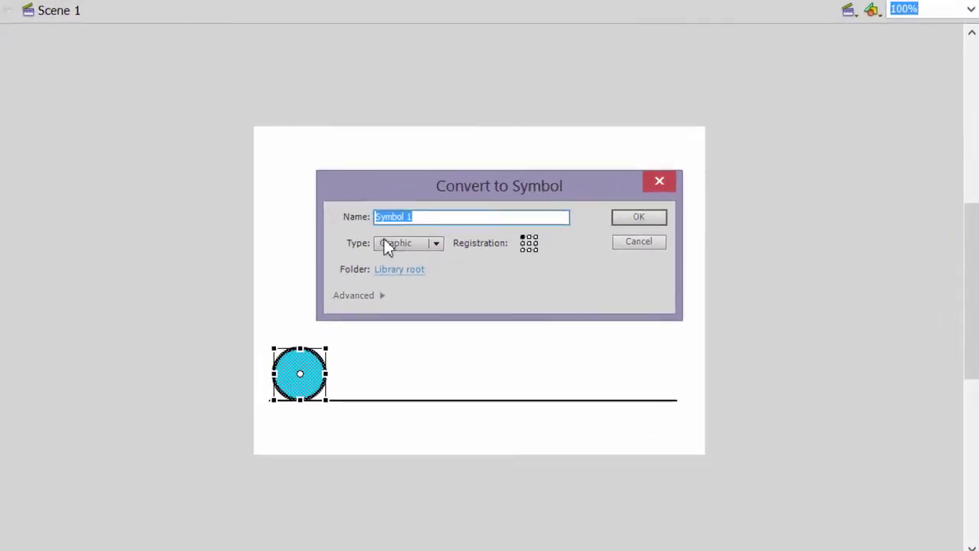
Name the symbol Bouncing_Ball, set its type to Graphic, and confirm
click(420, 205)
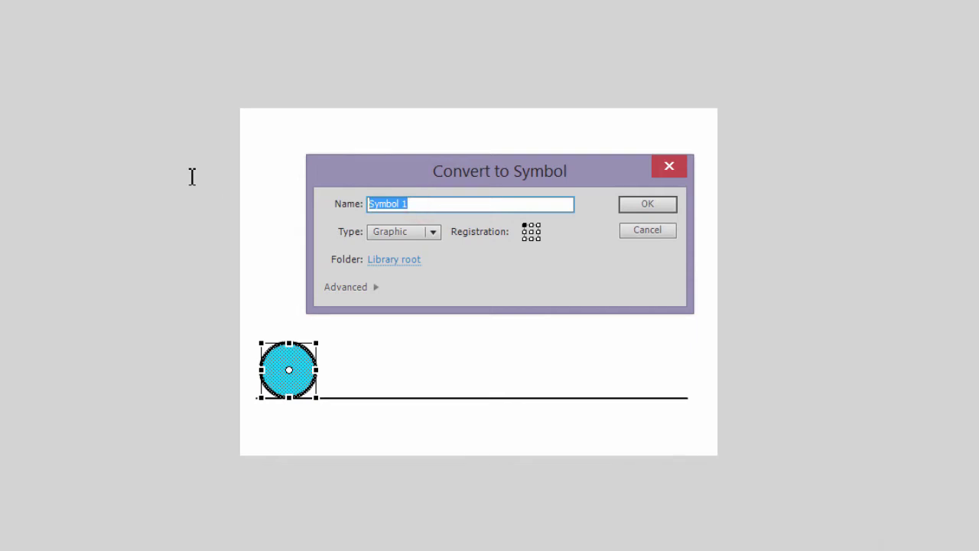
text(Bouncing_Ball)
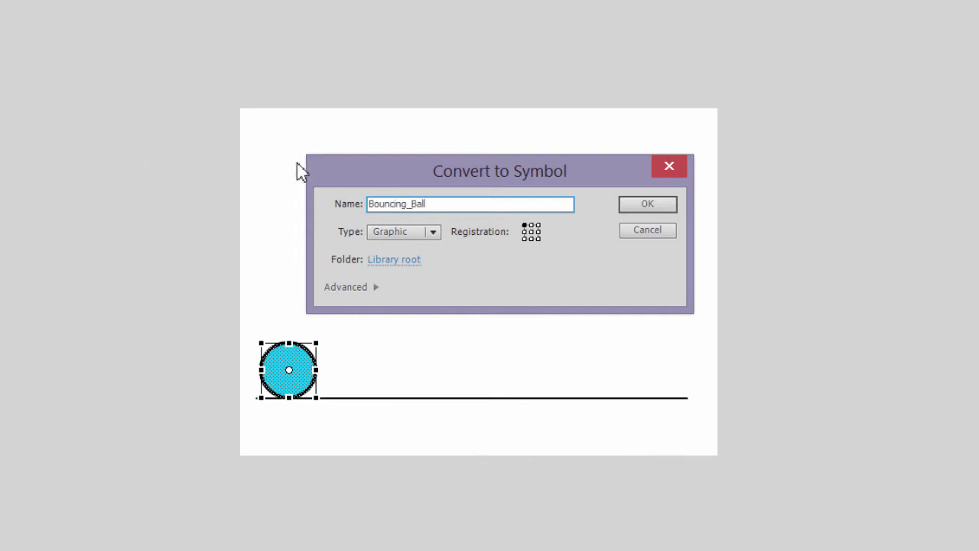
click(418, 232)
click(406, 253)
click(407, 231)
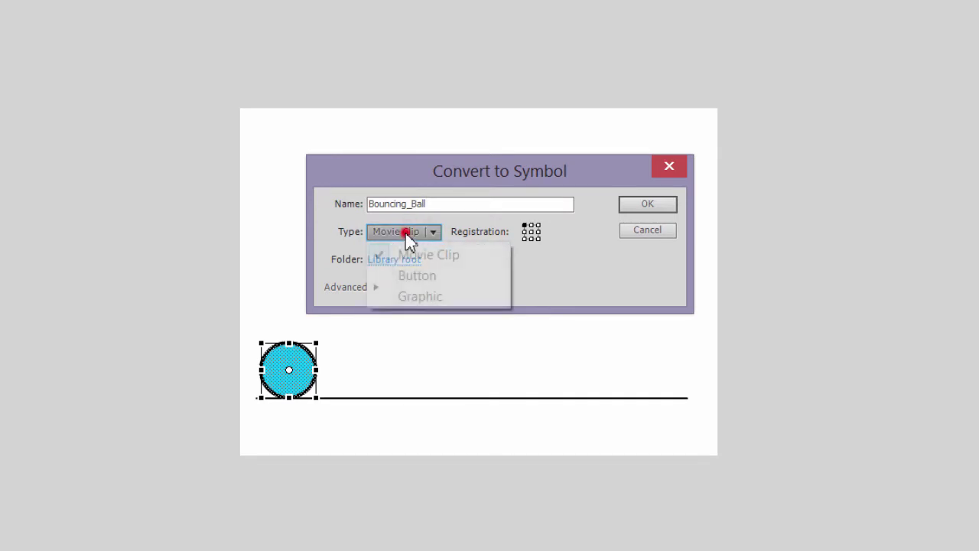
click(433, 297)
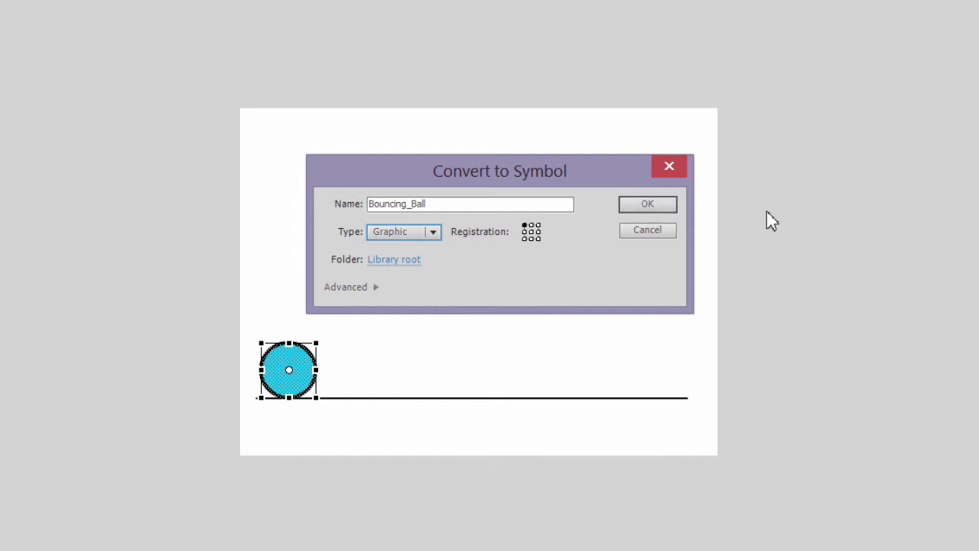
drag(534, 178, 510, 178)
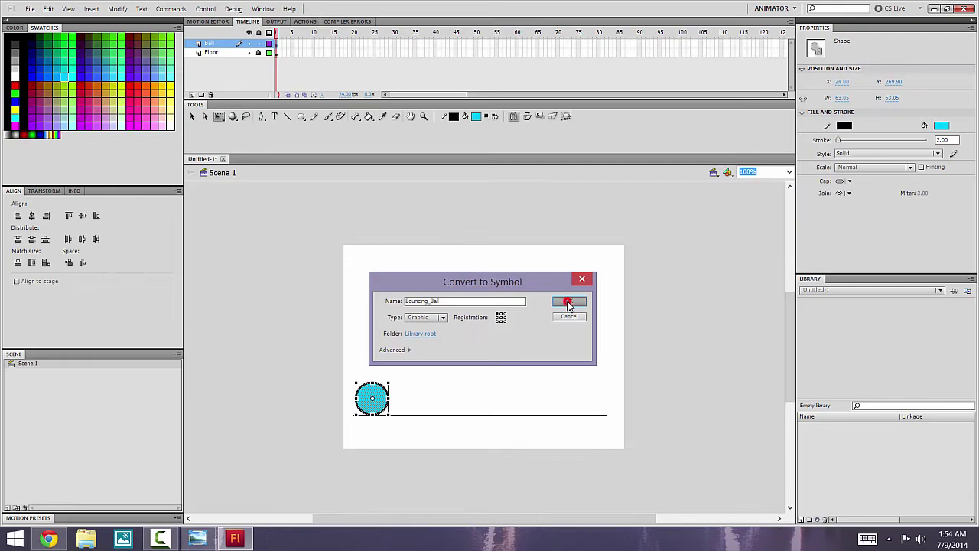
click(624, 204)
click(329, 272)
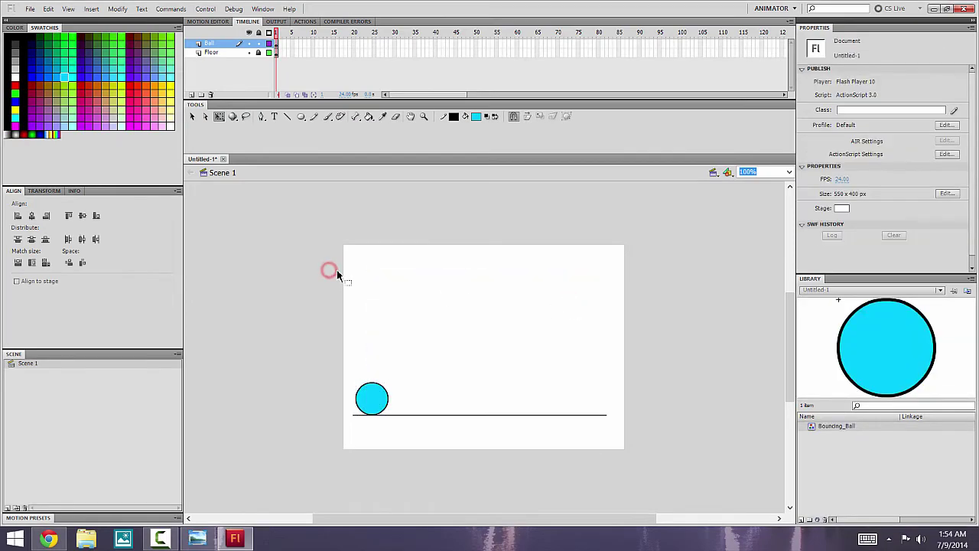
click(372, 399)
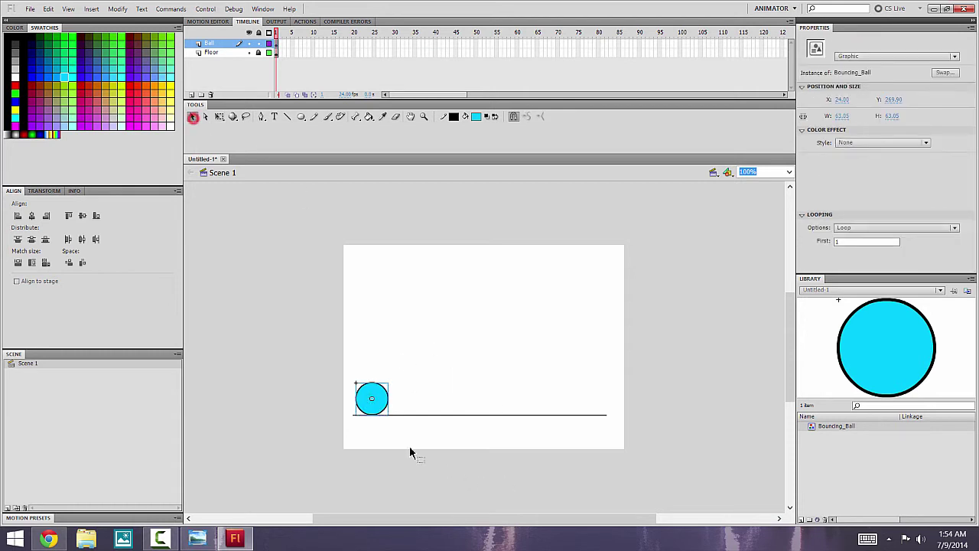
click(416, 334)
drag(453, 337, 366, 406)
drag(517, 313, 374, 403)
drag(482, 334, 373, 397)
click(506, 351)
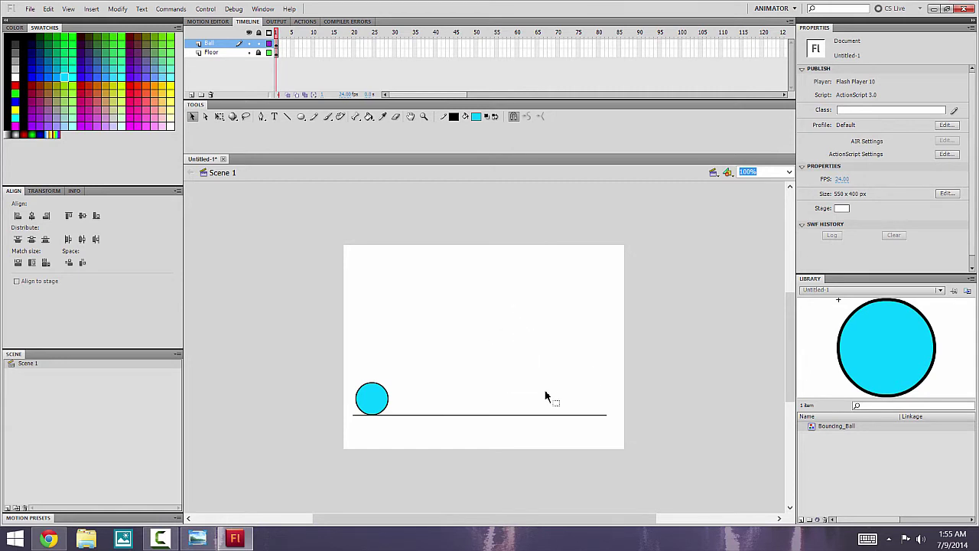
drag(425, 285, 616, 445)
drag(391, 264, 634, 448)
click(369, 398)
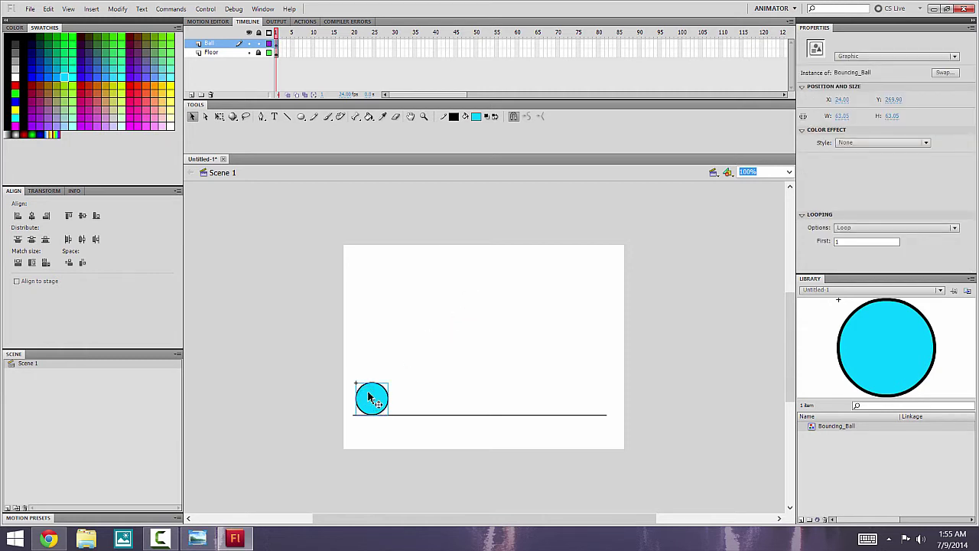
double_click(370, 395)
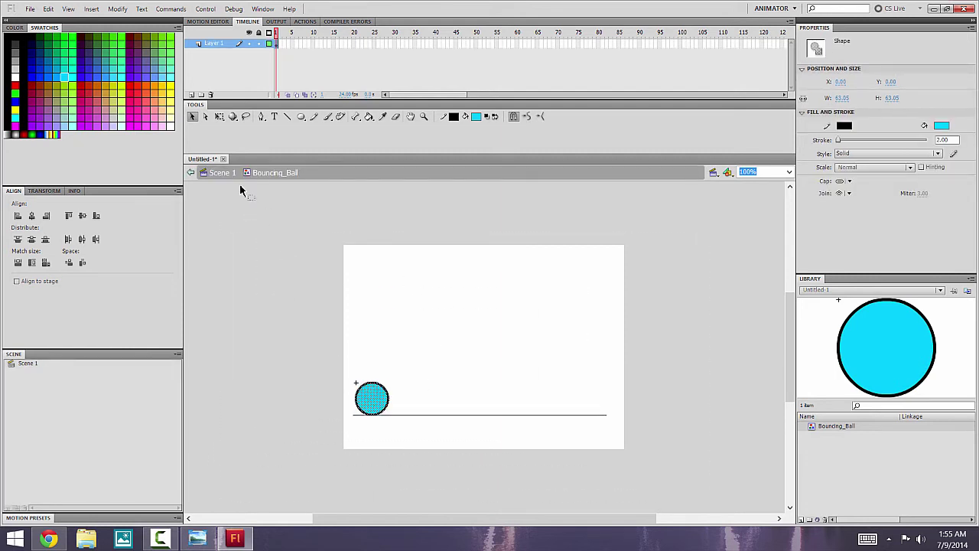
click(410, 287)
drag(411, 371, 376, 403)
key(Delete)
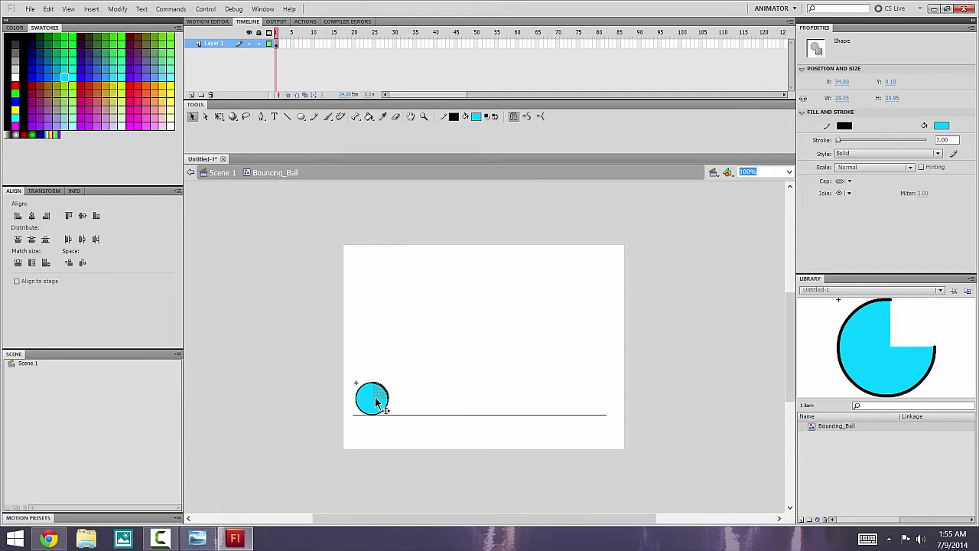
click(406, 348)
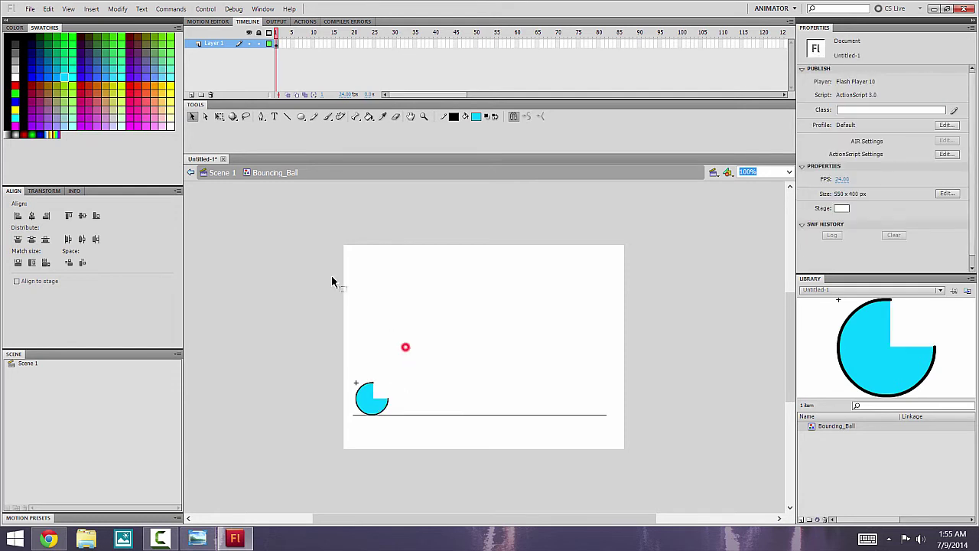
click(218, 176)
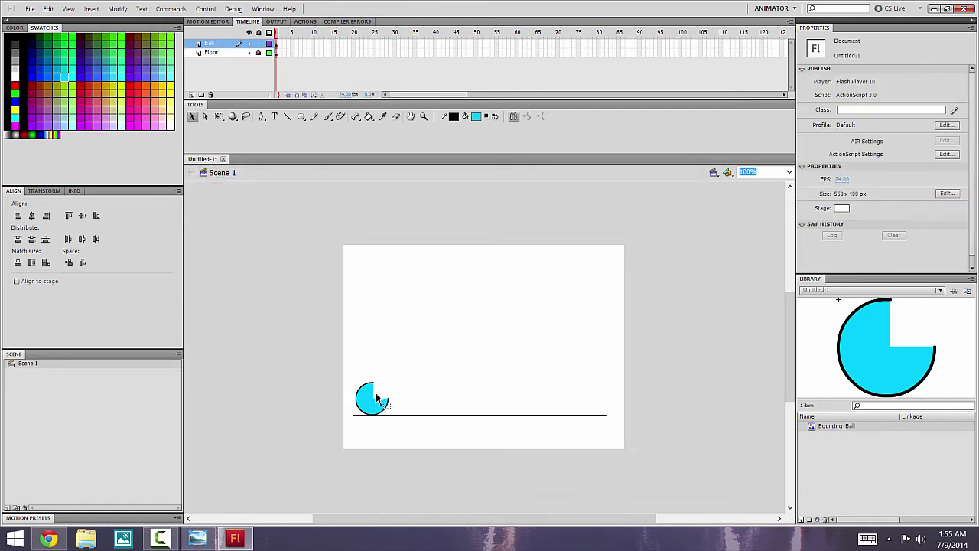
double_click(365, 405)
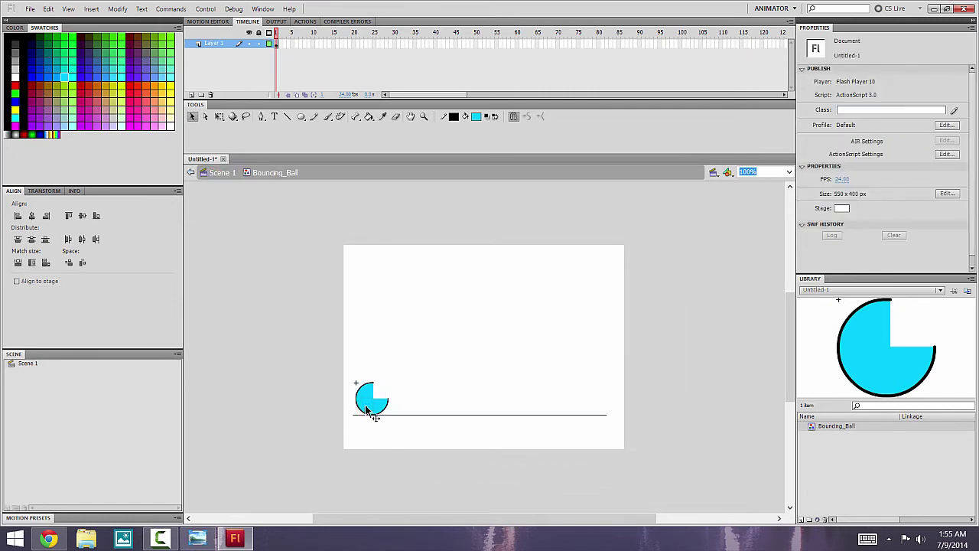
click(220, 176)
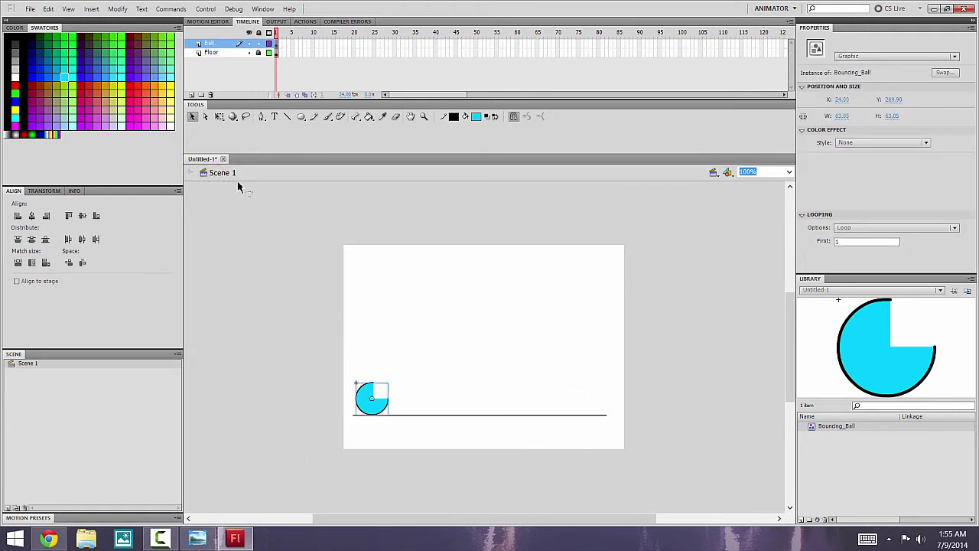
click(359, 246)
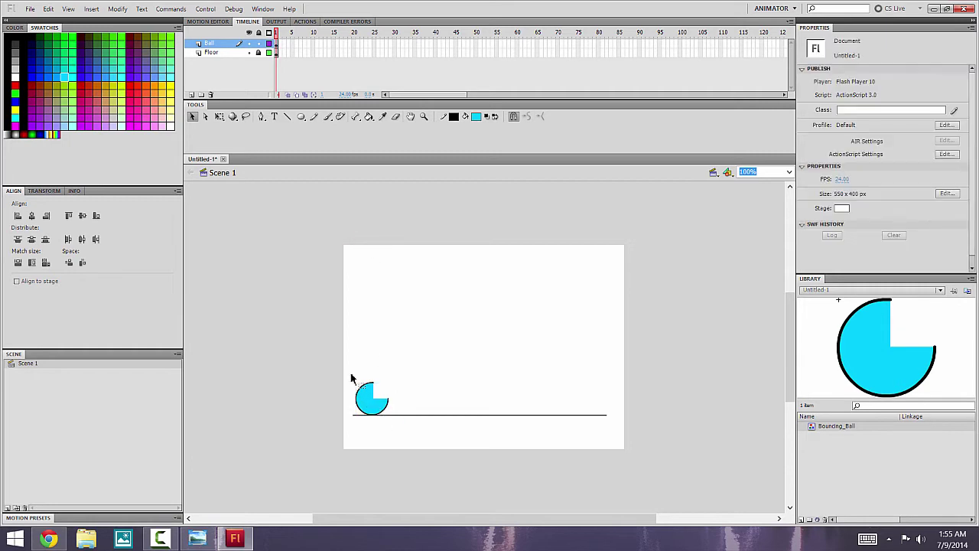
double_click(386, 403)
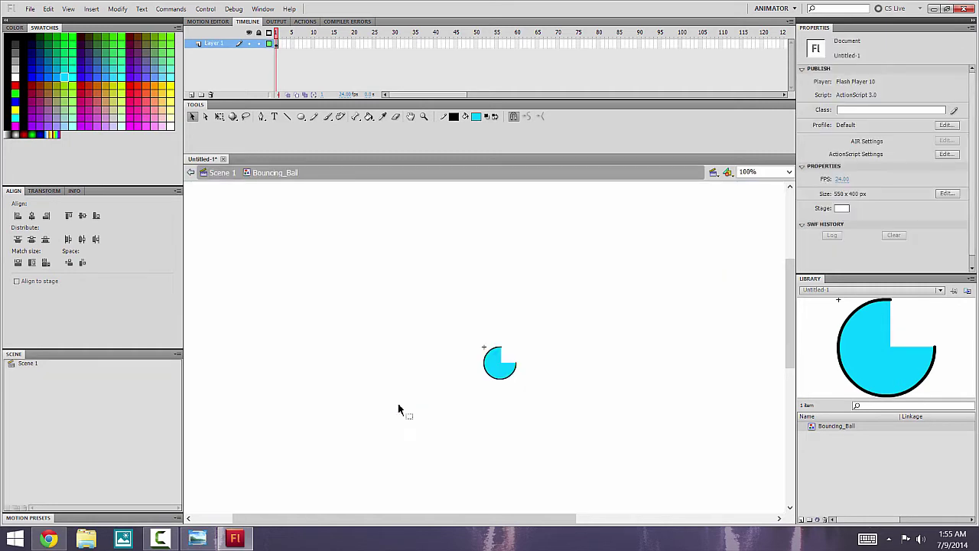
double_click(485, 386)
key(ctrl+e)
click(424, 341)
click(216, 172)
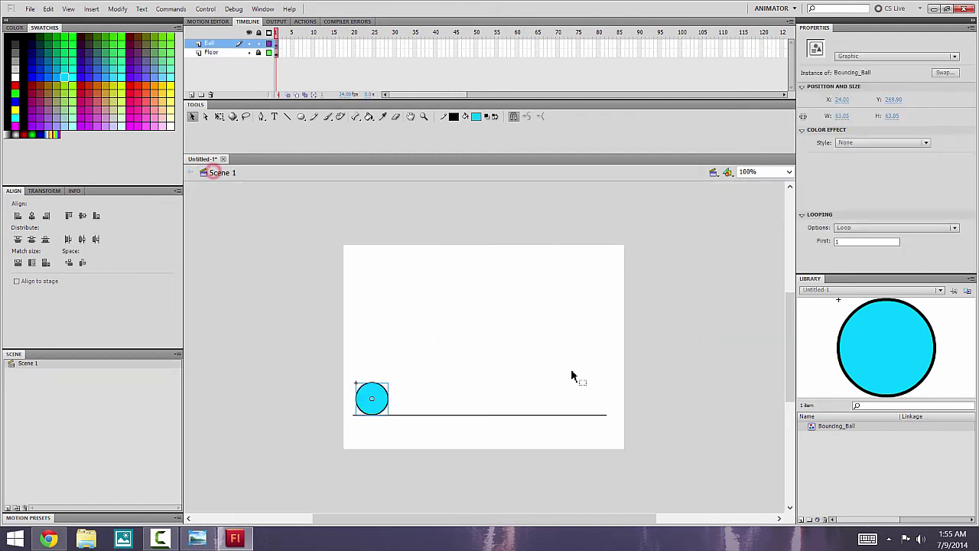
Open the Bouncing_Ball symbol for editing and select frame 10 on its Layer 1
click(445, 329)
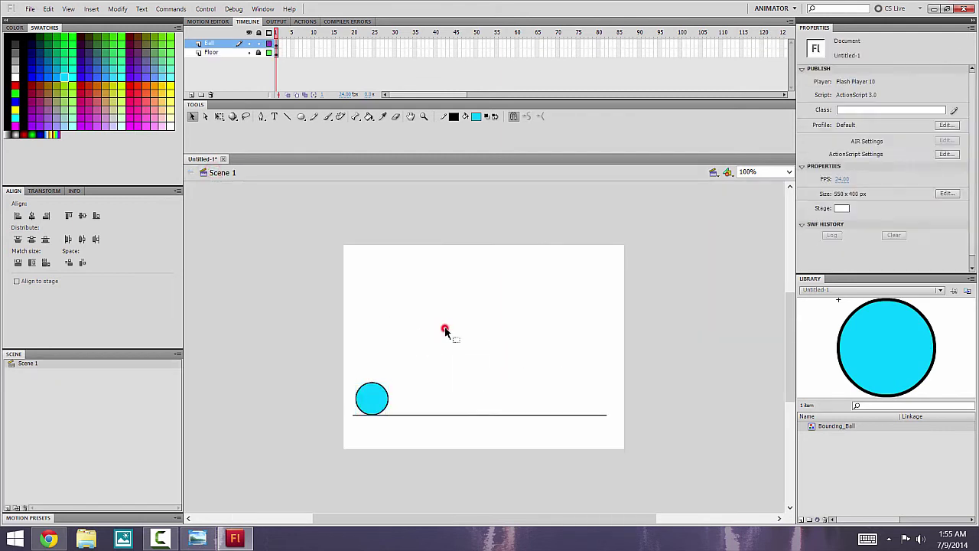
click(381, 399)
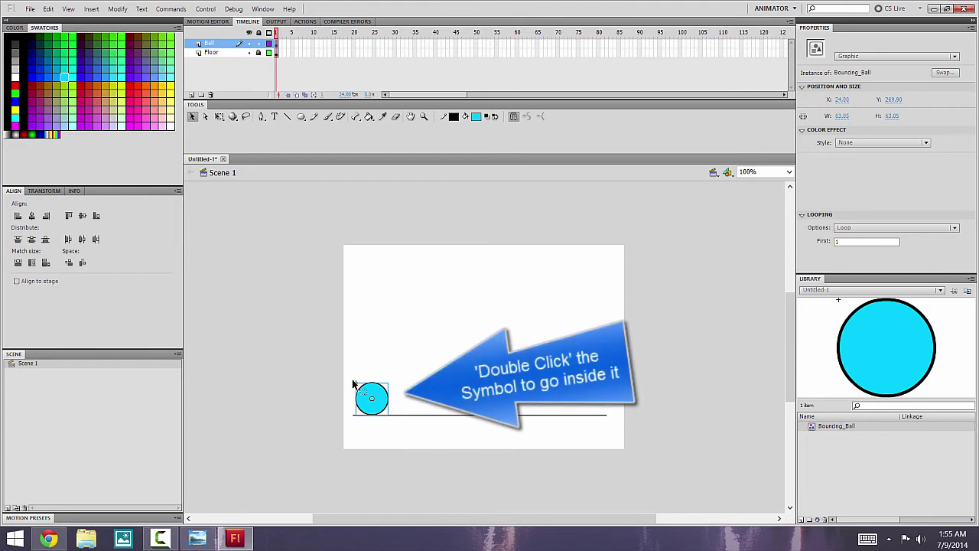
click(370, 386)
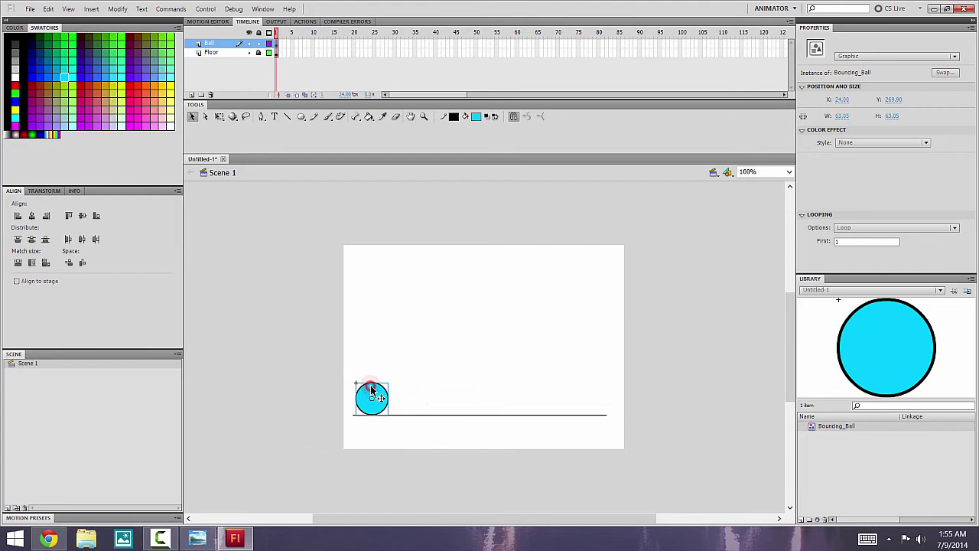
double_click(370, 385)
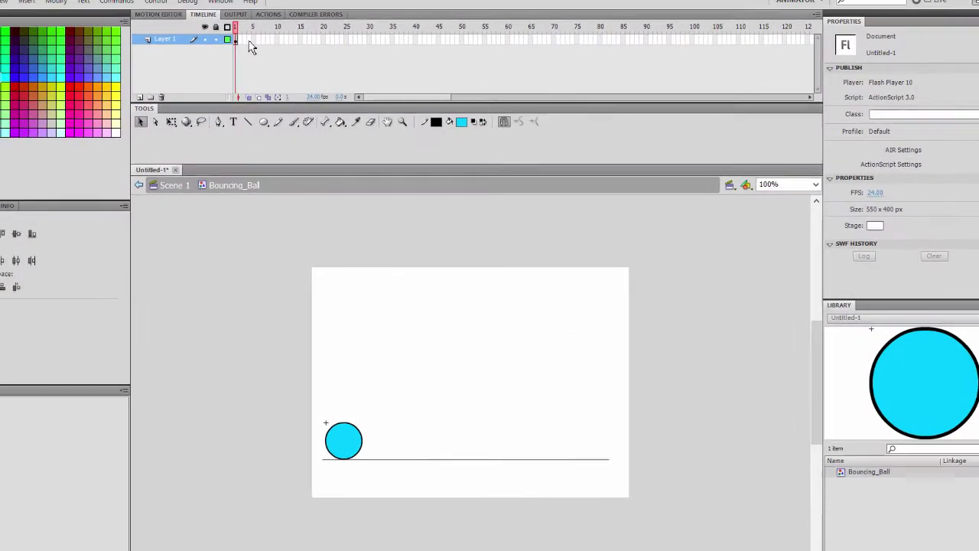
click(236, 39)
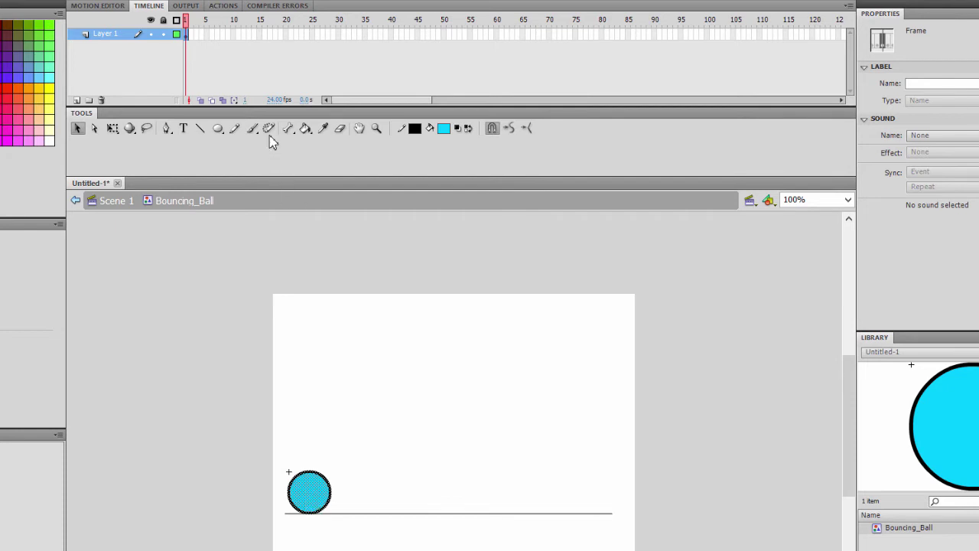
click(233, 34)
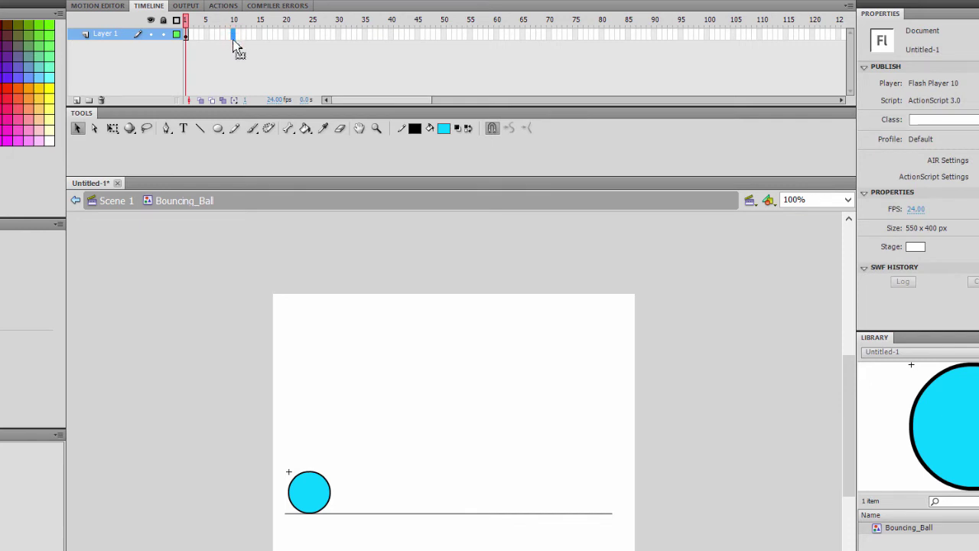
Check Layer 1's frames and the ball selection, ending with frame 5 of Layer 1 selected
click(233, 35)
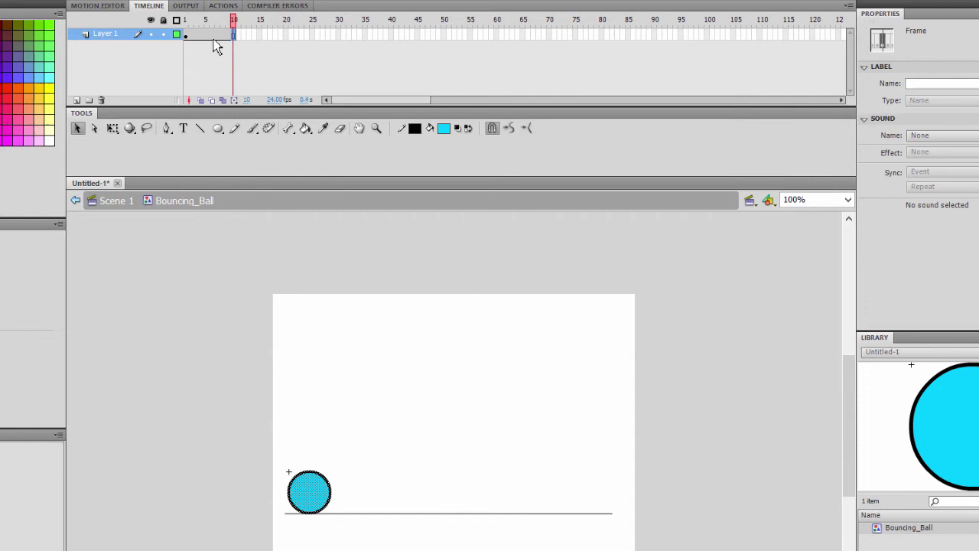
right_click(203, 35)
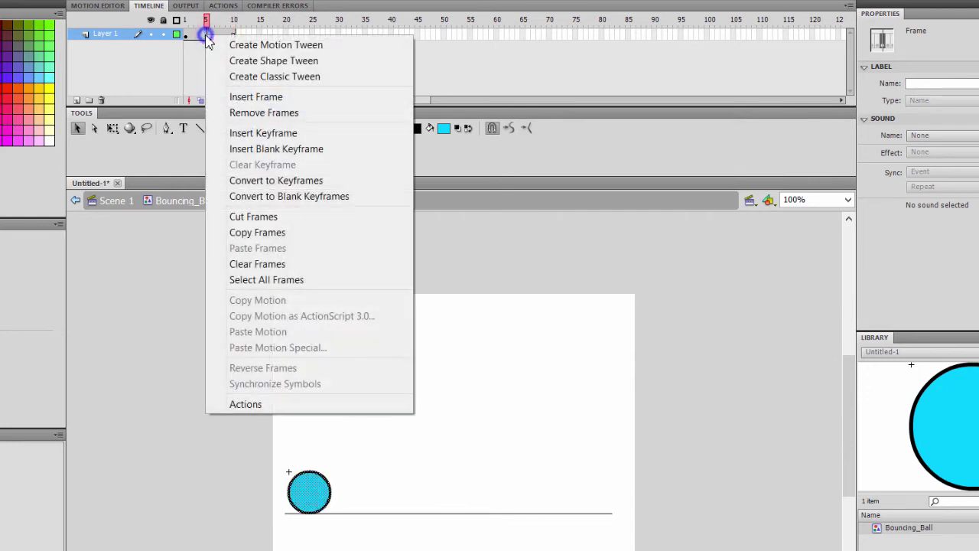
click(193, 38)
click(334, 221)
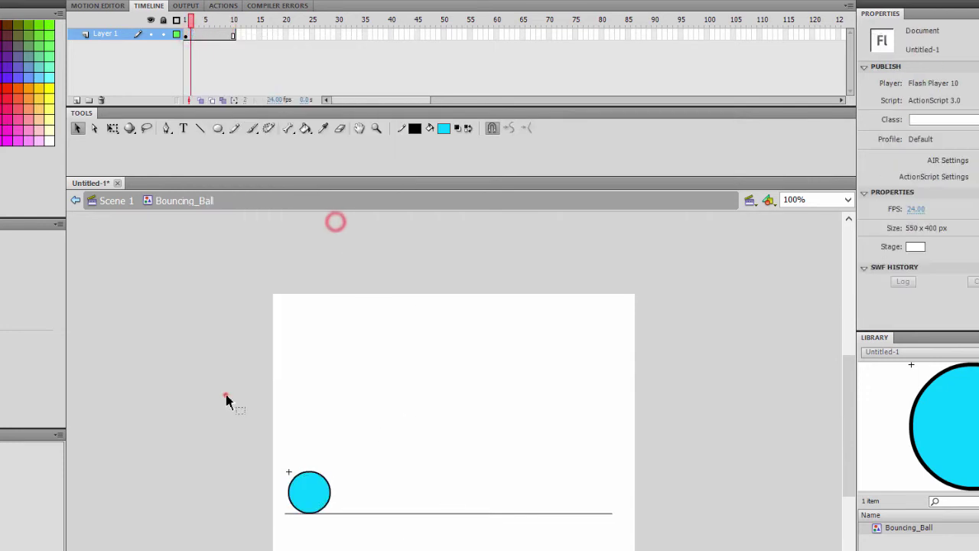
drag(223, 396, 489, 547)
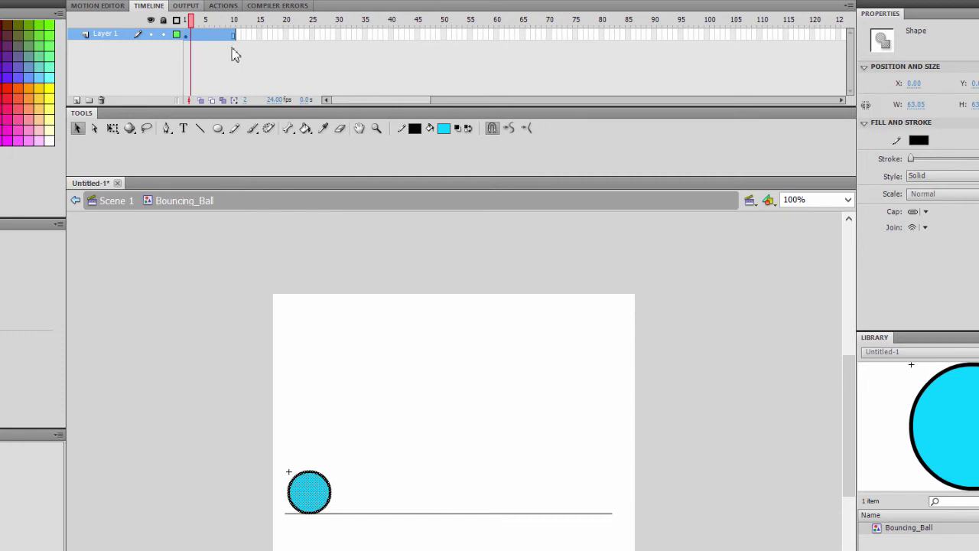
click(238, 402)
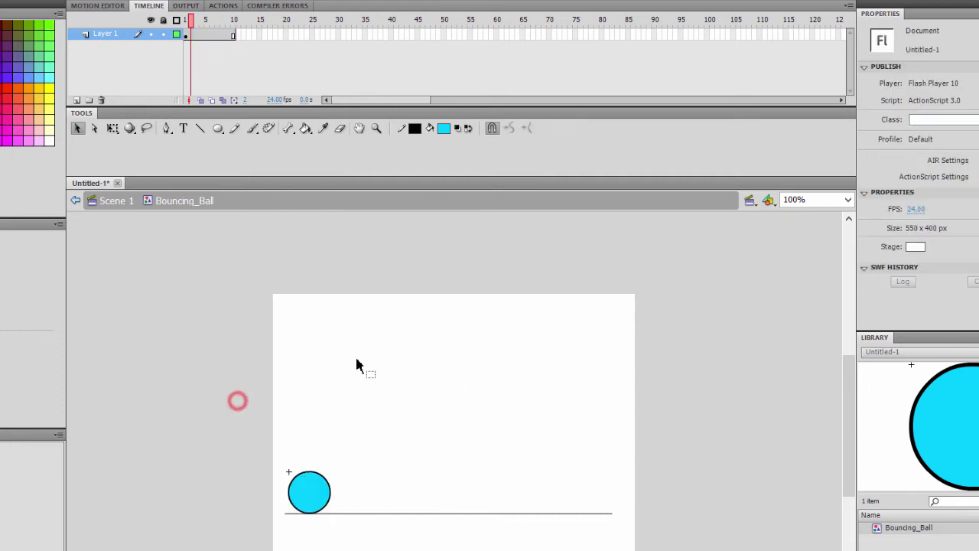
click(202, 35)
click(275, 384)
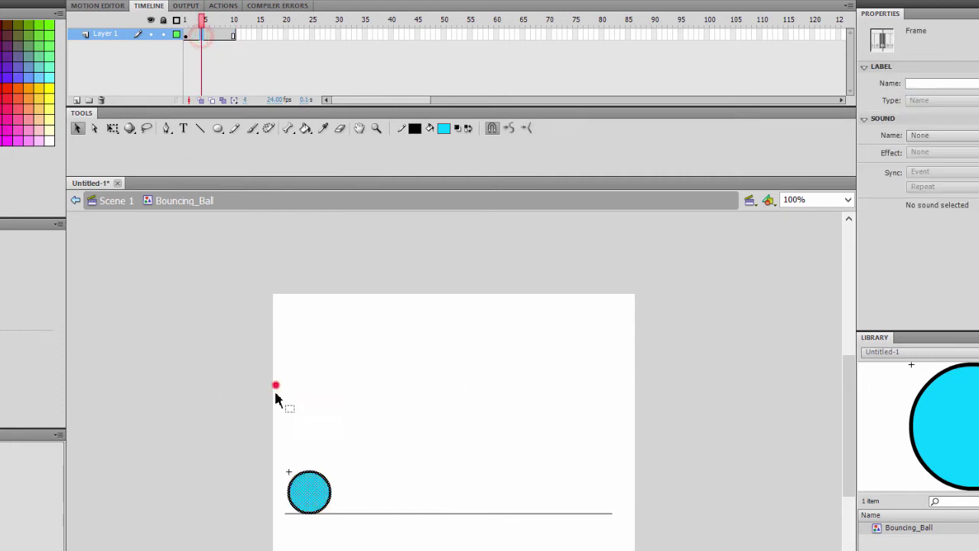
click(181, 36)
click(394, 378)
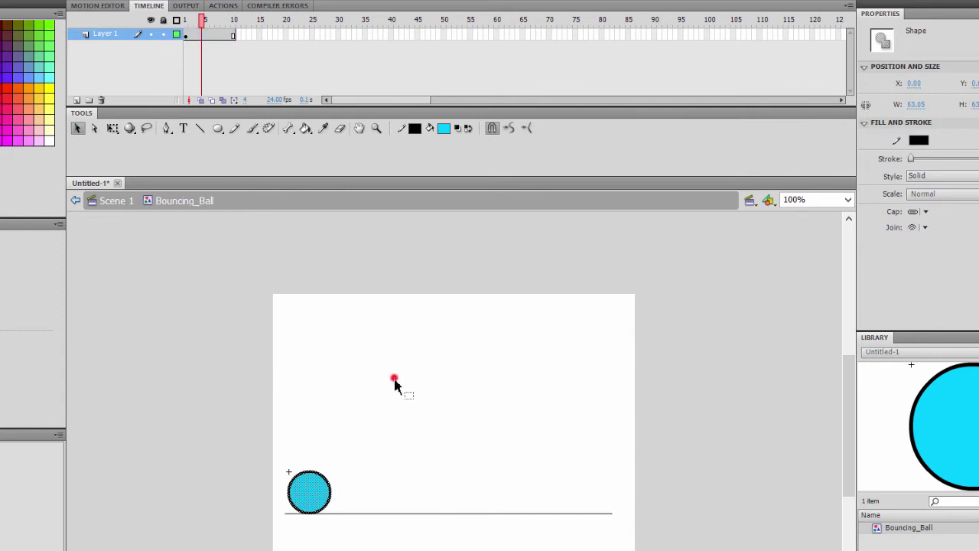
click(208, 36)
Create a classic tween on Layer 1's frames, declining the motion-tween symbol prompt
right_click(208, 37)
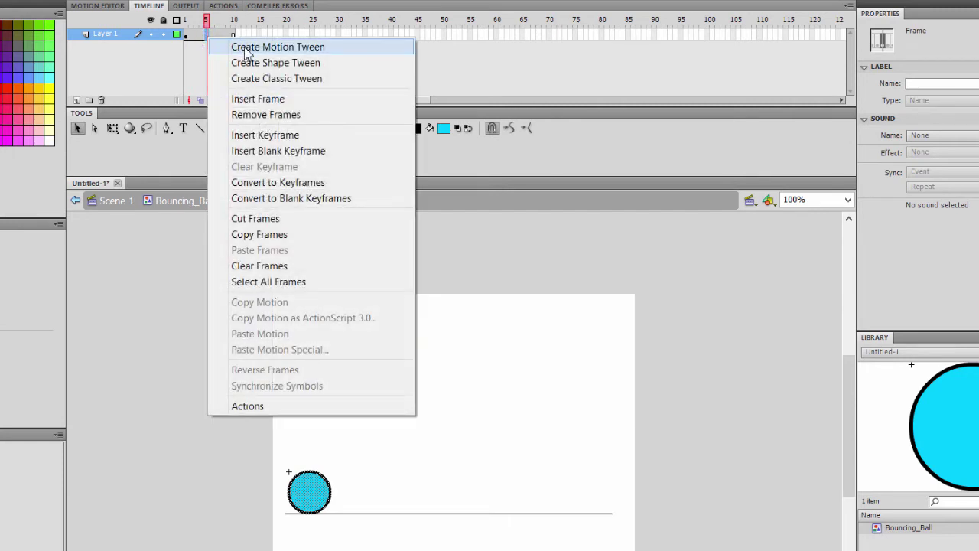
click(246, 49)
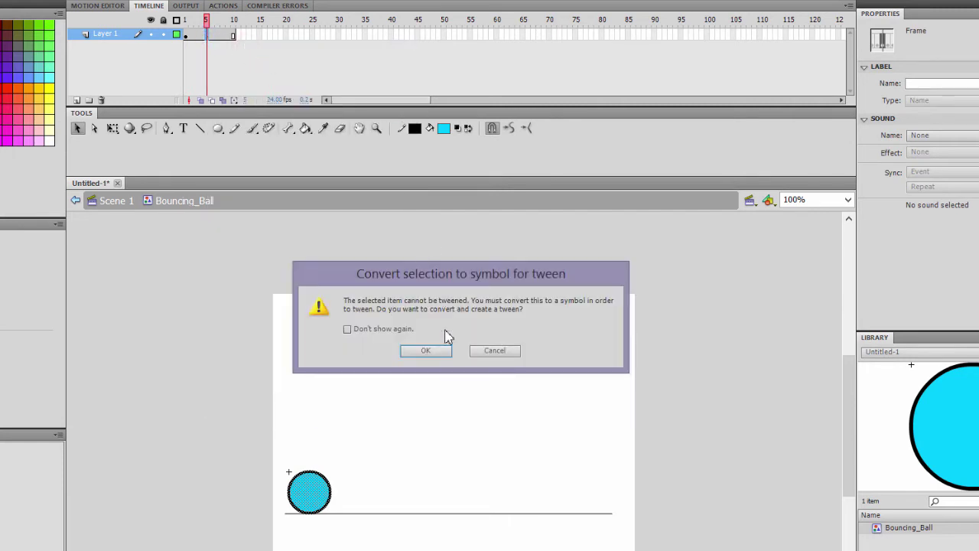
click(491, 354)
right_click(209, 34)
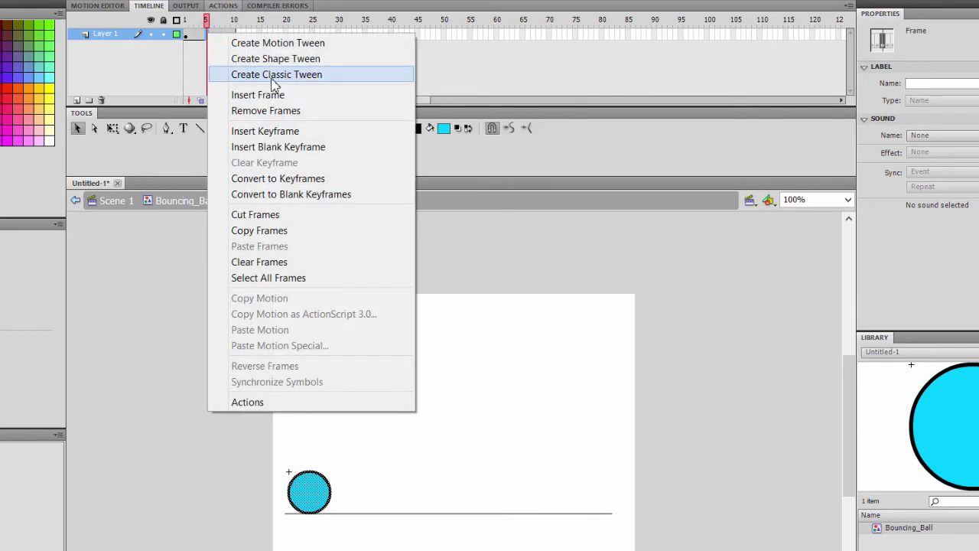
click(272, 77)
Stretch the classic tween to span frames 1 to 10
click(196, 35)
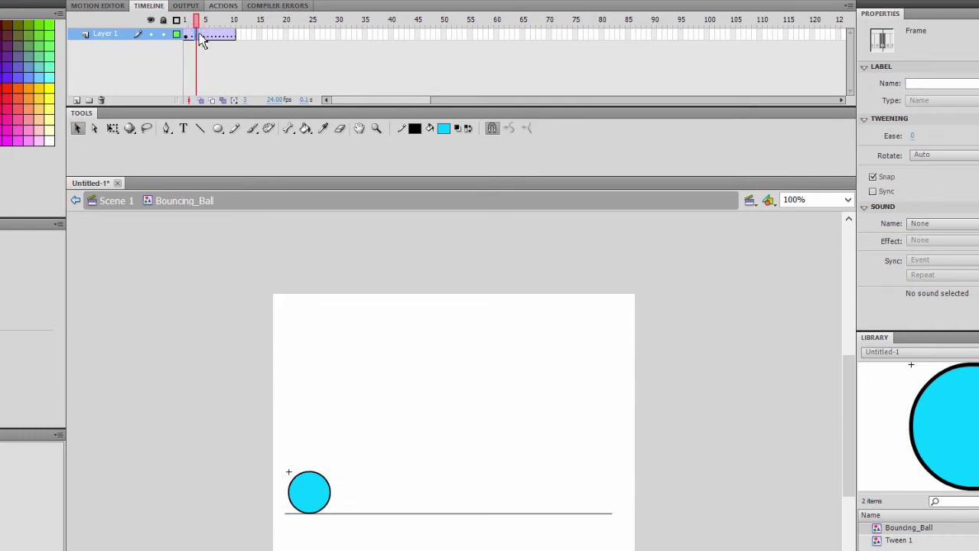
click(201, 34)
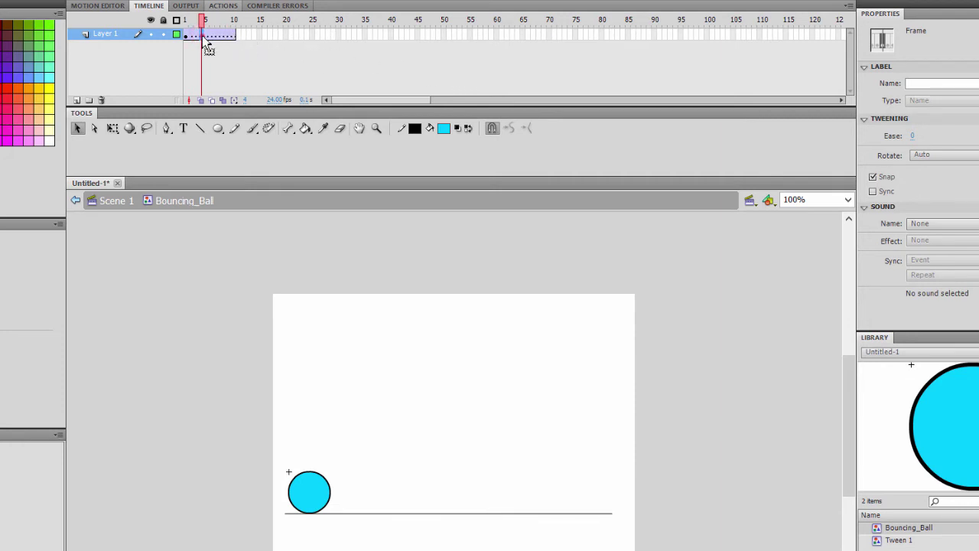
drag(216, 46, 235, 44)
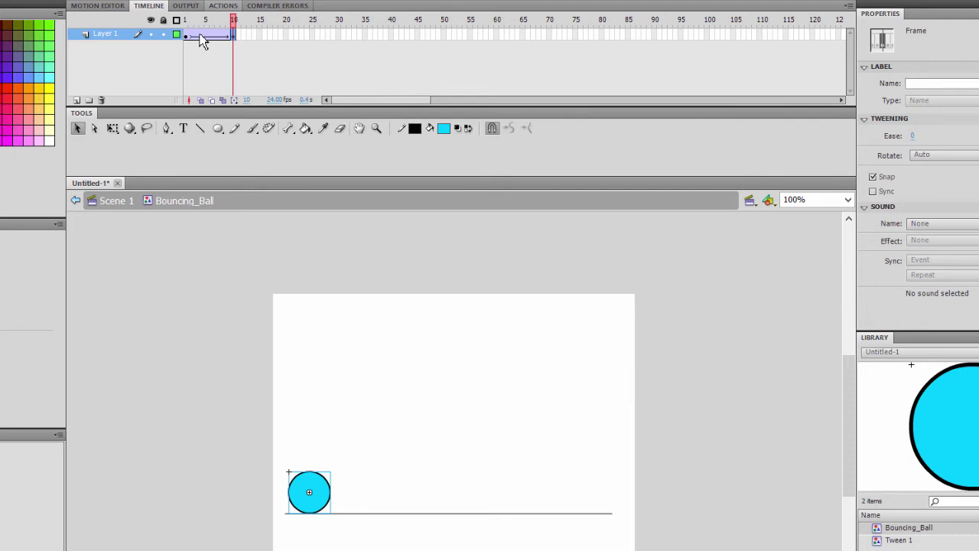
At frame 6, nudge the ball up two steps off the floor line
click(198, 40)
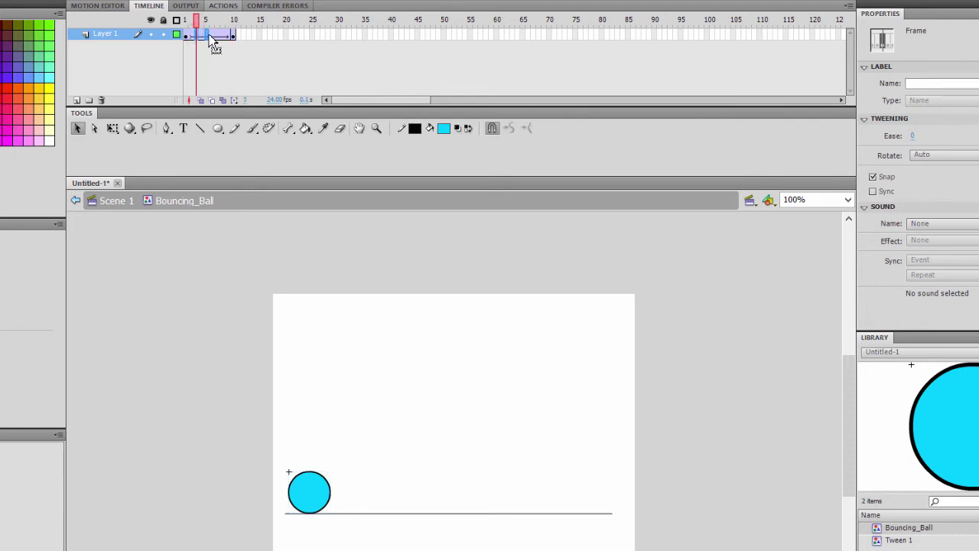
click(211, 36)
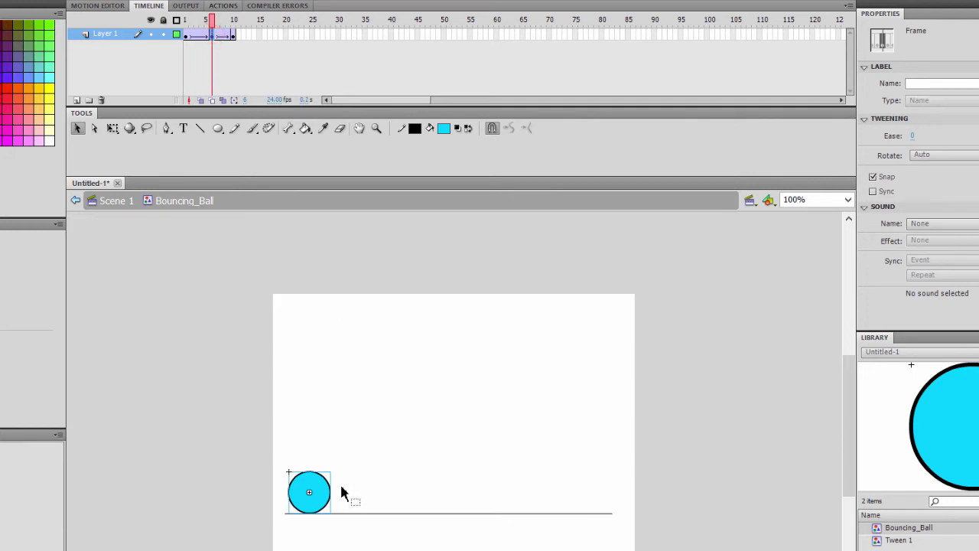
key(Up)
key(Up)
key(Up)
key(Up)
key(Up)
key(Up)
key(Up)
key(Up)
key(Up)
key(Up)
key(Up)
key(Up)
key(Up)
key(Up)
key(Up)
key(Up)
key(Up)
key(Up)
key(Up)
key(Up)
key(Up)
key(Up)
key(Up)
key(Up)
key(Up)
key(Up)
key(Up)
key(Up)
key(Up)
key(Up)
key(Up)
key(Up)
key(Up)
key(Up)
key(Up)
key(Up)
key(Up)
key(Up)
key(Up)
key(Up)
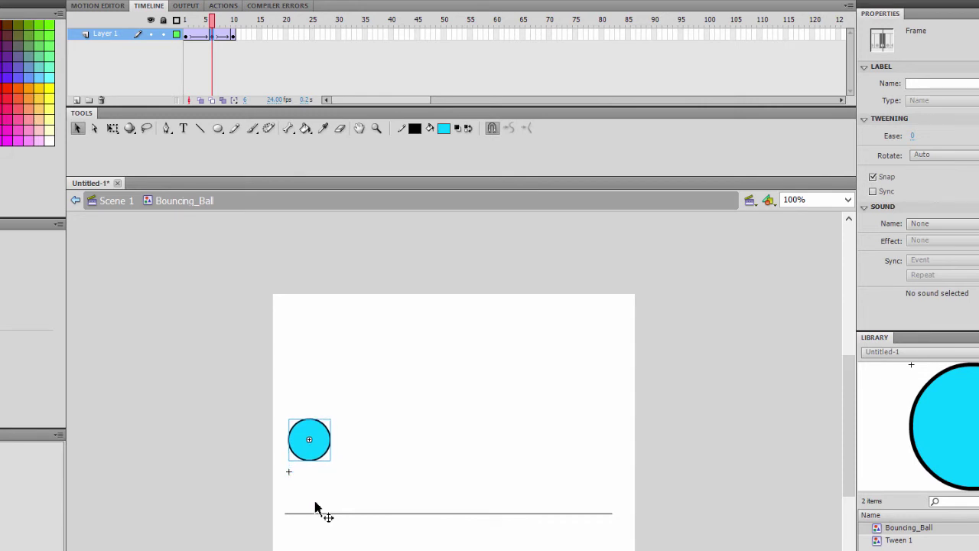
key(Up)
key(Up)
key(Up)
key(Up)
key(Up)
key(Up)
key(Up)
key(Up)
key(Up)
key(Up)
key(Up)
key(Up)
key(Up)
key(Up)
key(Up)
key(Up)
key(Up)
key(Up)
key(Up)
key(Up)
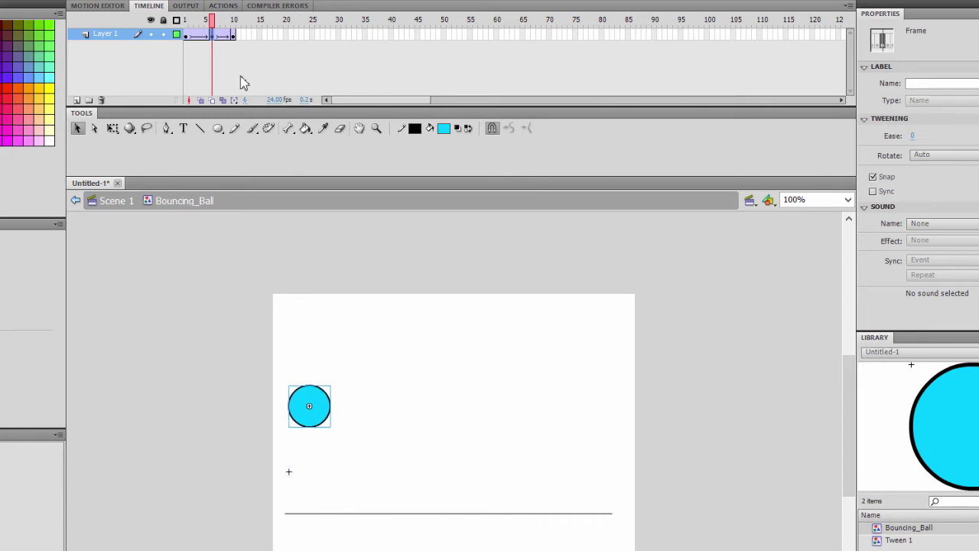
Scrub and play the tween to preview the ball landing back by frame 10
click(215, 20)
drag(217, 26, 244, 31)
key(Return)
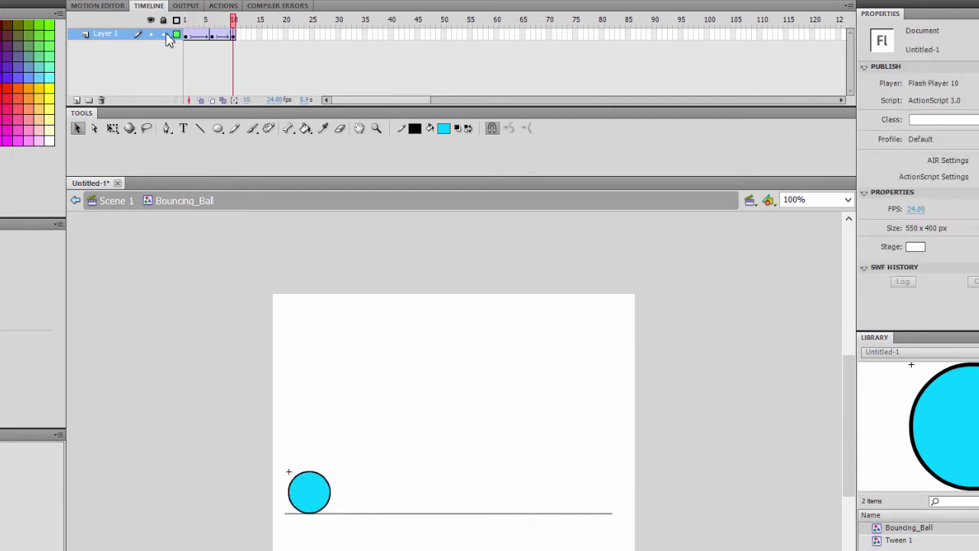
key(Return)
Jump between frames 1 and 10 to compare the ball's positions
click(187, 35)
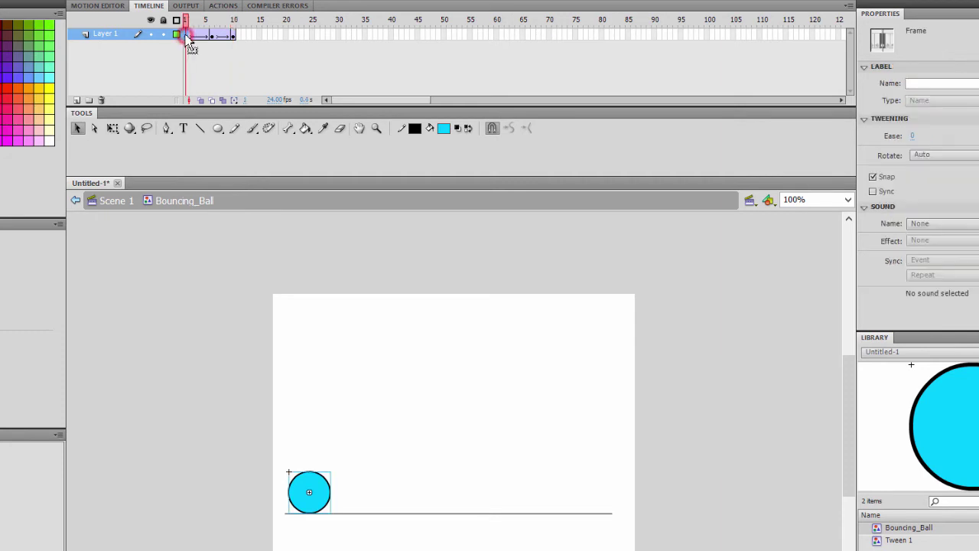
click(233, 35)
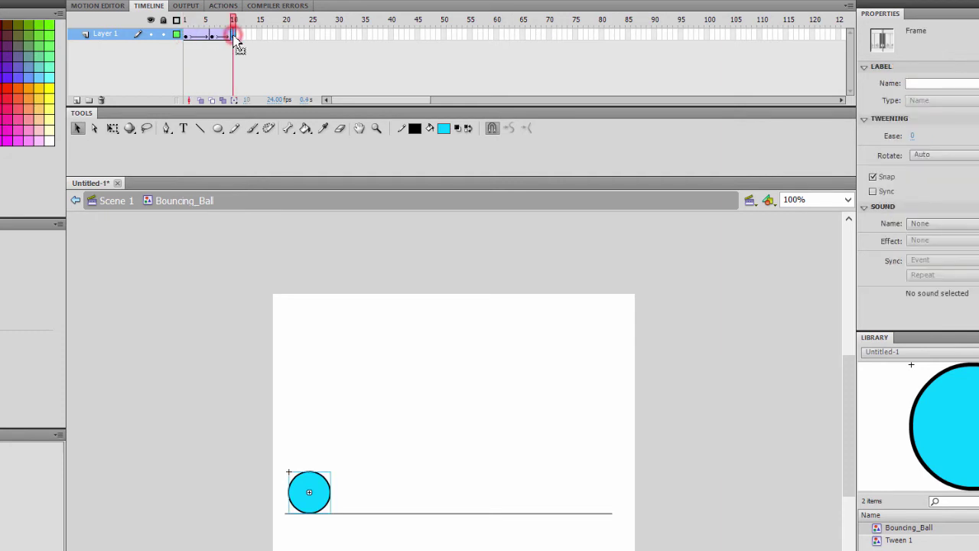
click(188, 36)
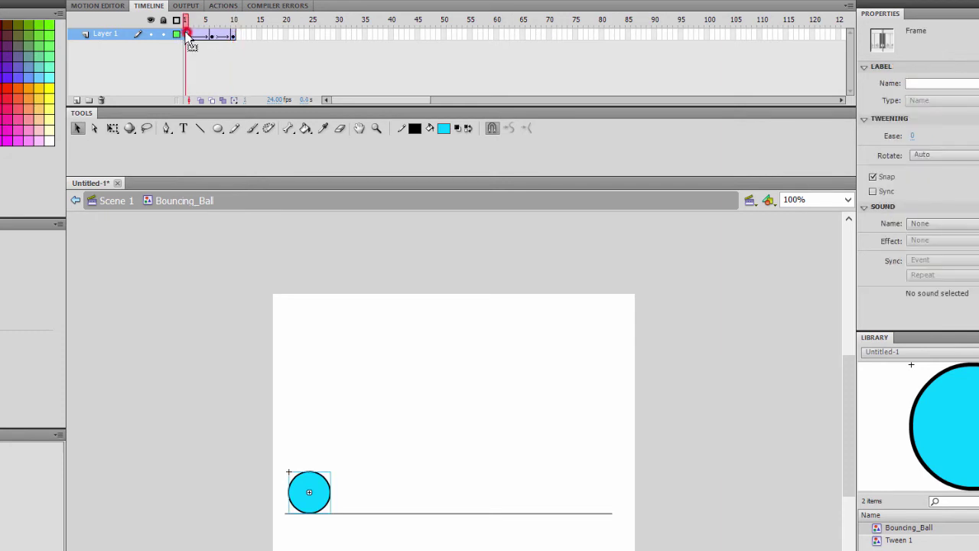
click(234, 35)
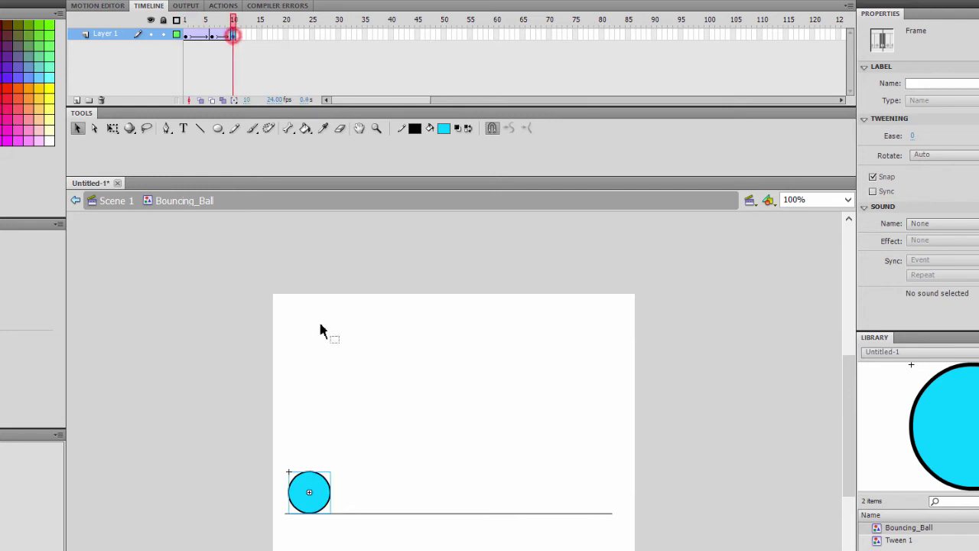
click(376, 439)
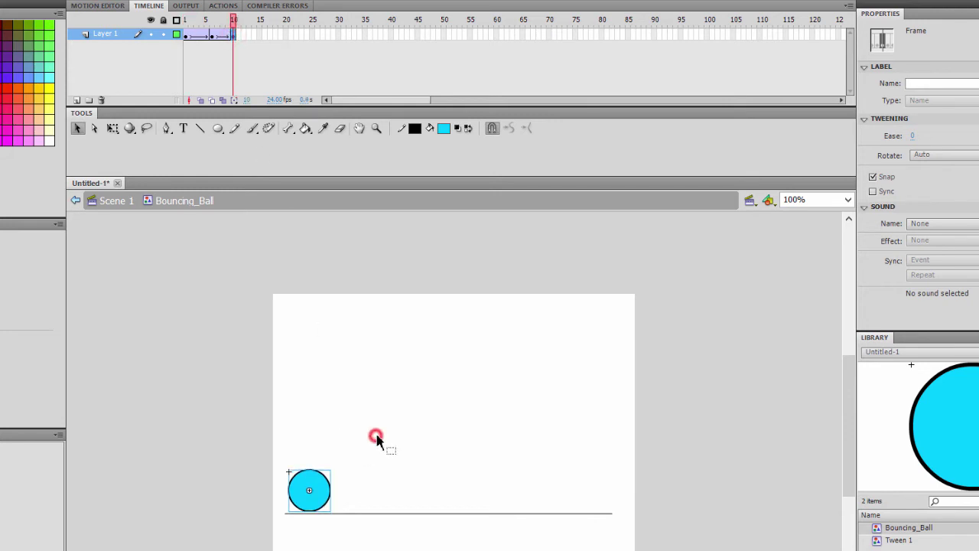
click(234, 36)
click(188, 36)
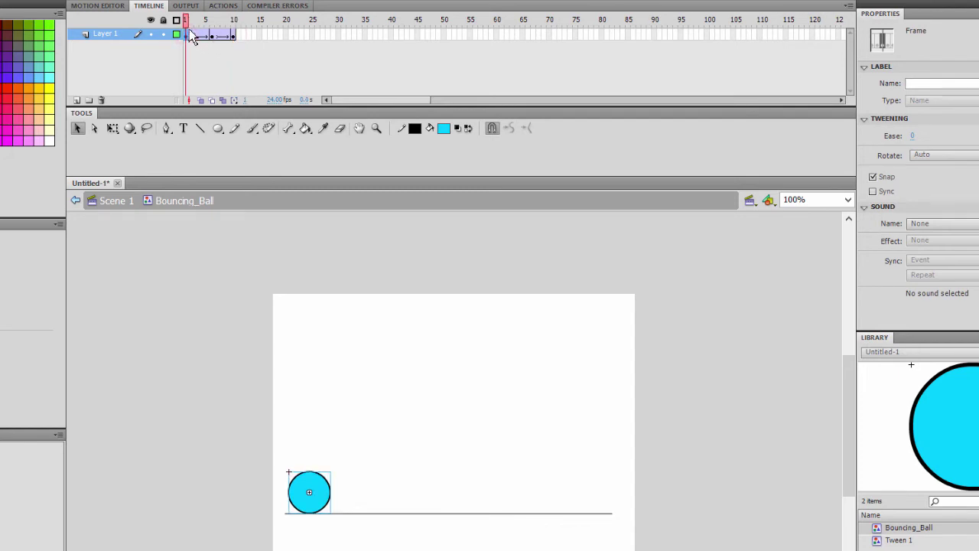
Replay the bounce, then undo the raised mid-point so the ball rests on the floor
drag(192, 38, 238, 41)
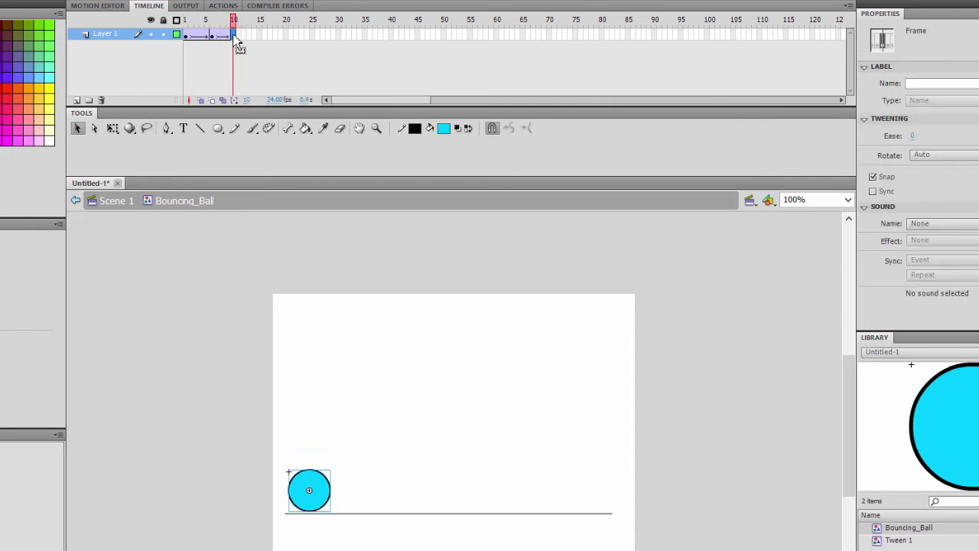
click(185, 34)
key(Return)
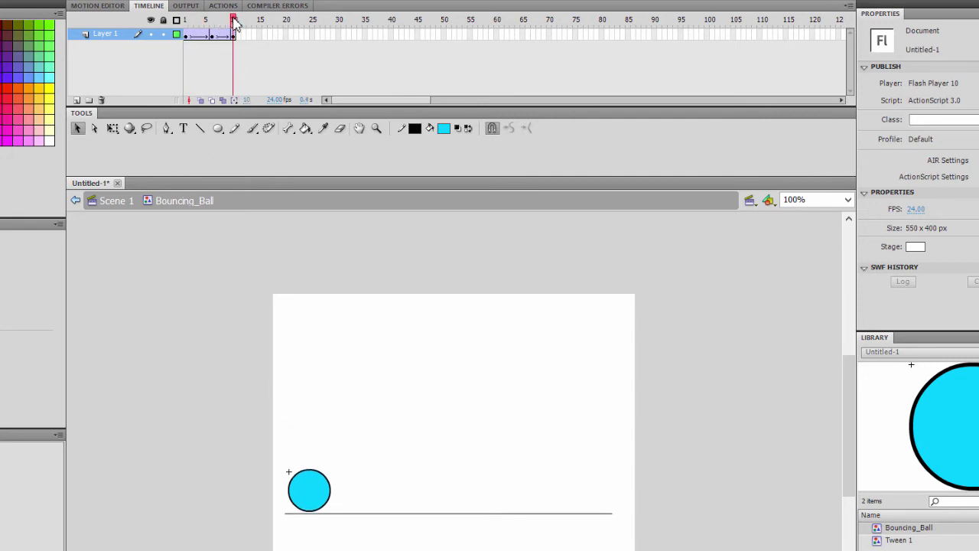
key(Return)
key(shift+comma)
key(Return)
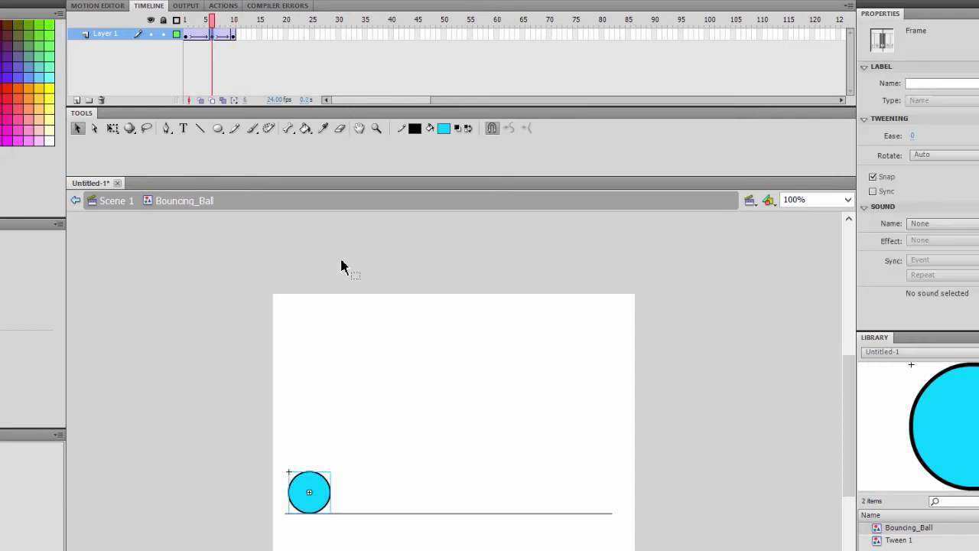
Undo the earlier classic tween and raise the ball slightly above the floor at frame 5
key(Return)
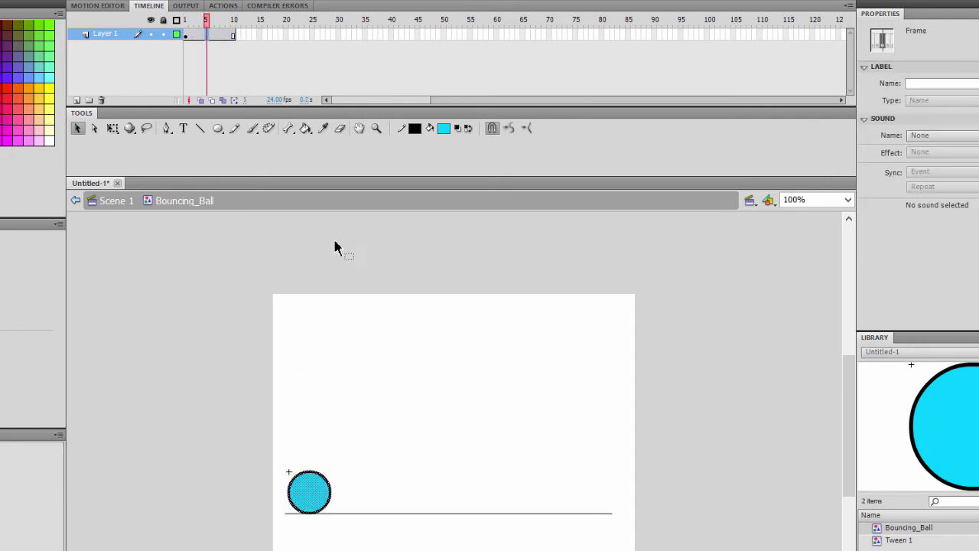
drag(211, 39, 209, 44)
key(Up)
key(Up)
key(Up)
key(Up)
key(Up)
key(Up)
key(Up)
key(Up)
key(Up)
key(Up)
key(Up)
key(Up)
key(Up)
key(Up)
key(Up)
key(Up)
key(Up)
key(Up)
key(Up)
key(Up)
key(Up)
key(Up)
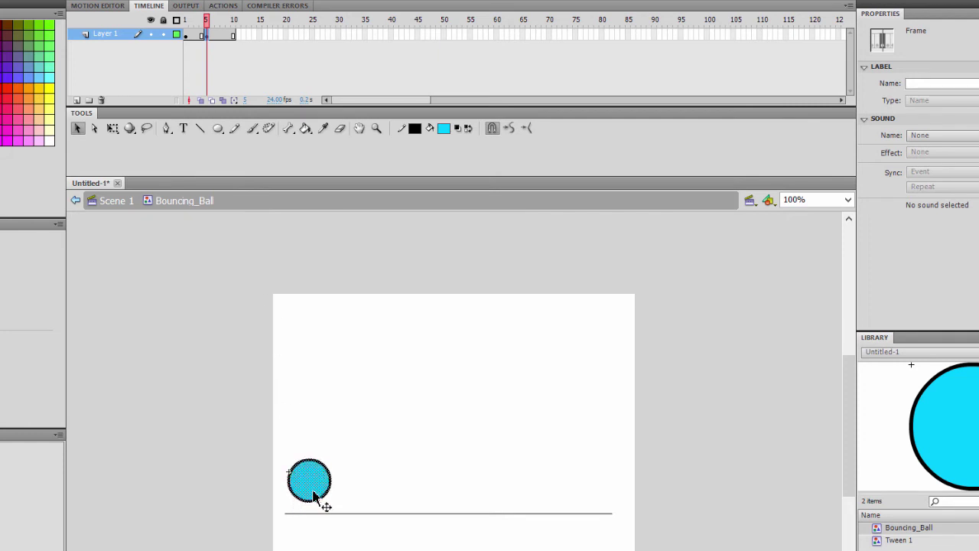
key(Up)
key(Up)
key(Up)
key(Up)
key(Up)
key(Up)
key(Up)
key(Up)
key(Up)
key(Up)
key(Up)
key(Up)
key(Up)
key(Up)
key(Up)
key(Up)
key(Up)
key(Up)
key(Up)
key(Up)
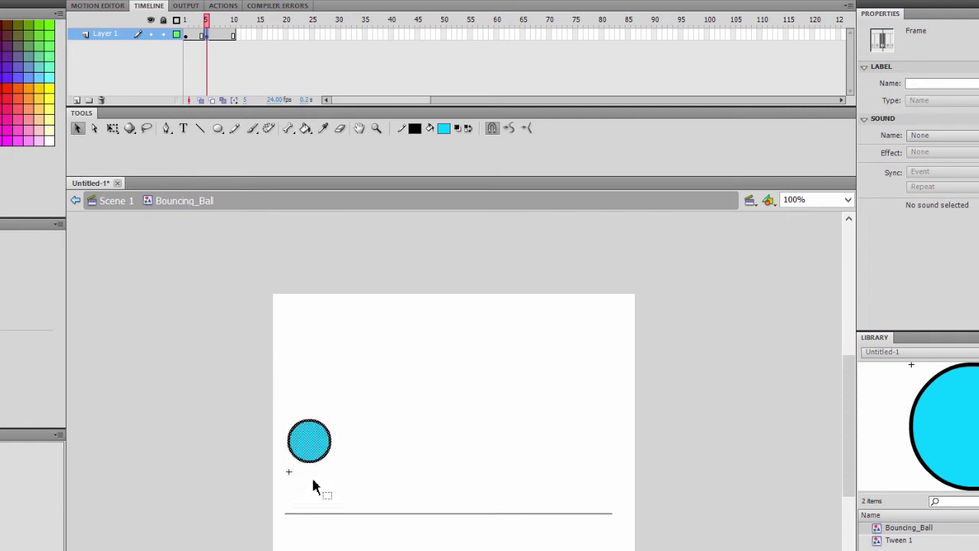
Add a keyframe at frame 10 and nudge the ball down to rest on the floor line
click(233, 35)
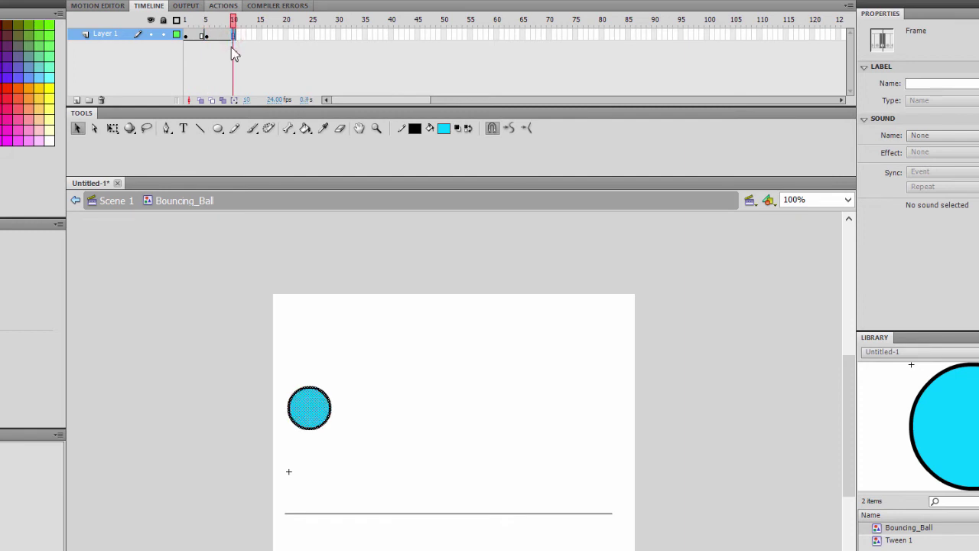
key(F6)
key(Down)
key(Down)
key(Down)
key(Down)
key(Down)
key(Down)
key(Down)
key(Down)
key(Down)
key(Down)
key(Down)
key(Down)
key(Down)
key(Down)
key(Down)
key(Down)
key(Down)
key(Down)
key(Down)
key(Down)
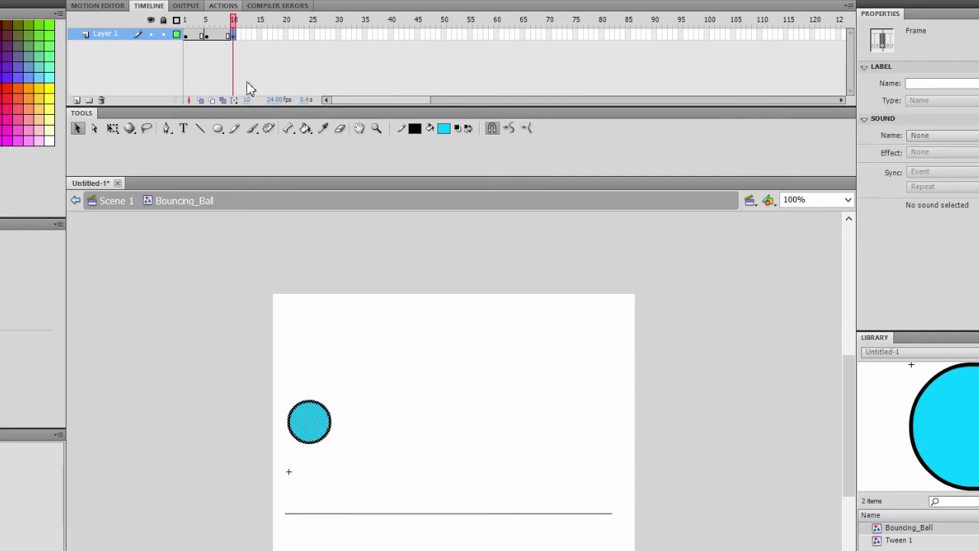
key(Down)
key(Down)
key(Down)
key(Down)
key(Down)
key(Down)
key(Down)
key(Down)
key(Down)
key(Down)
key(Down)
key(Down)
key(Down)
key(Down)
key(Down)
key(Down)
key(Down)
key(Down)
key(Down)
key(Down)
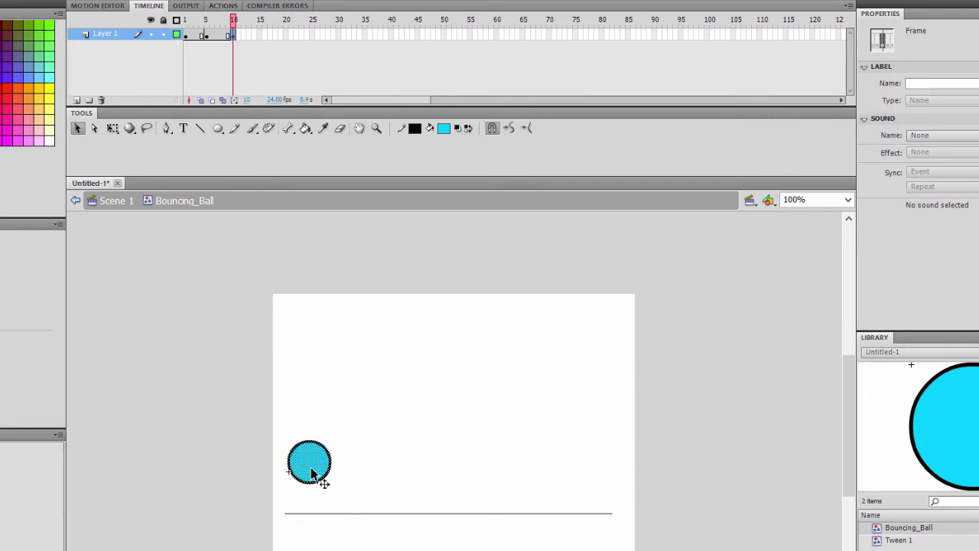
key(Down)
key(Down)
key(Down)
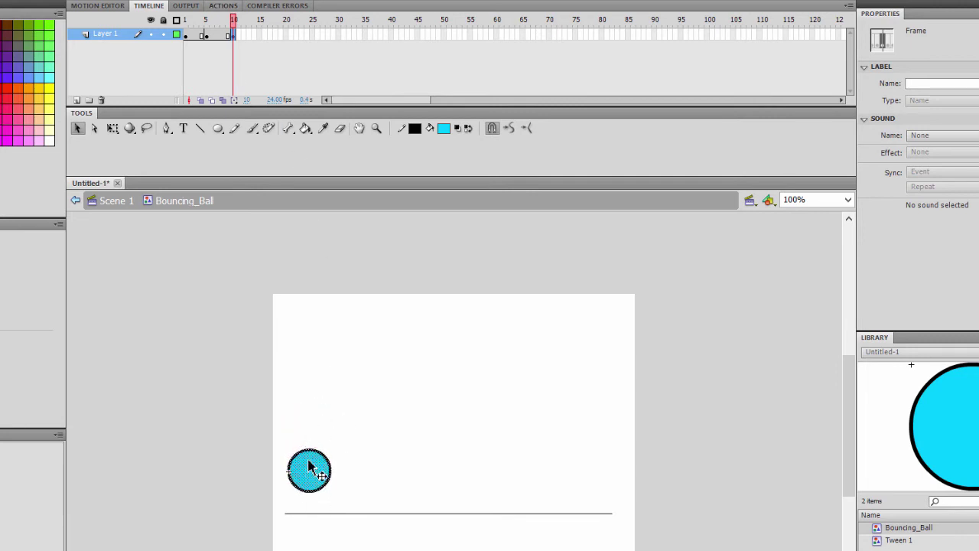
key(Down)
key(Down)
key(Down)
key(Down)
key(Down)
key(Down)
key(Down)
key(Down)
key(Down)
key(Down)
key(Down)
key(Down)
key(Down)
key(Down)
key(Down)
key(Down)
key(Down)
key(Down)
key(Down)
key(Down)
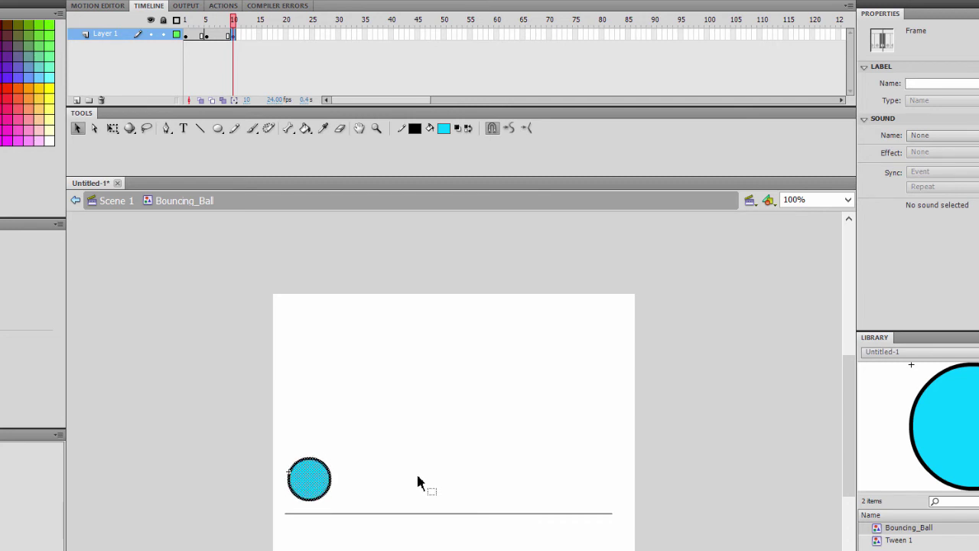
key(Down)
key(Down)
key(Down)
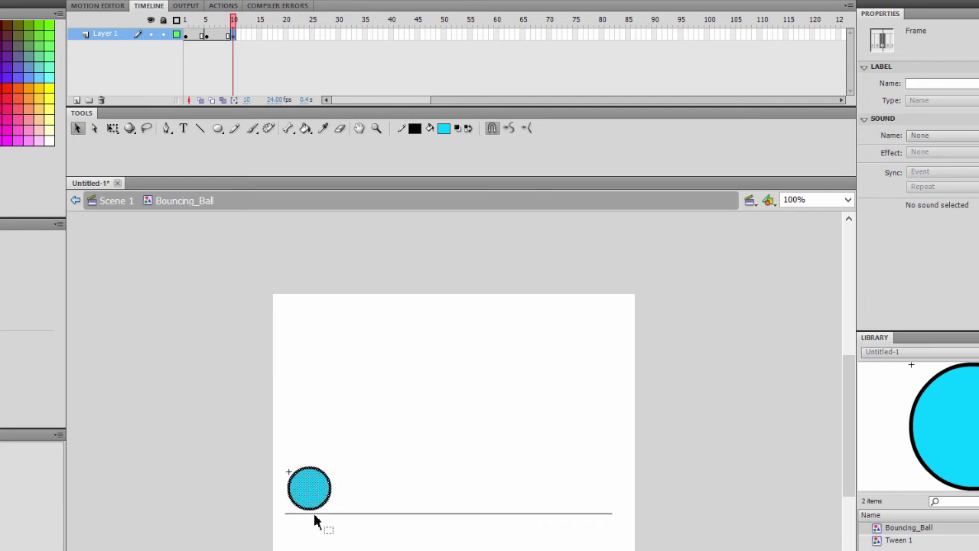
click(401, 409)
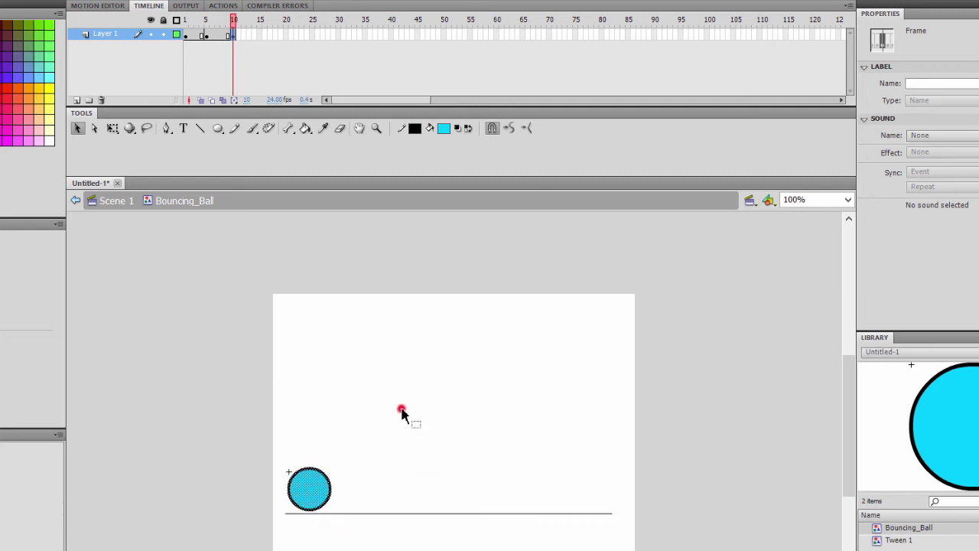
Create a classic tween across frames 1–10 of the ball's layer
drag(228, 25, 186, 35)
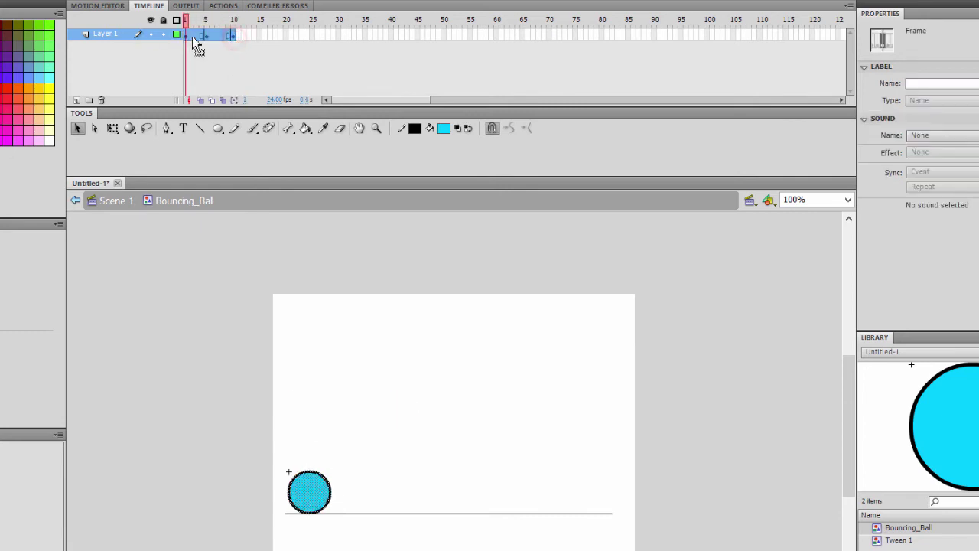
right_click(198, 35)
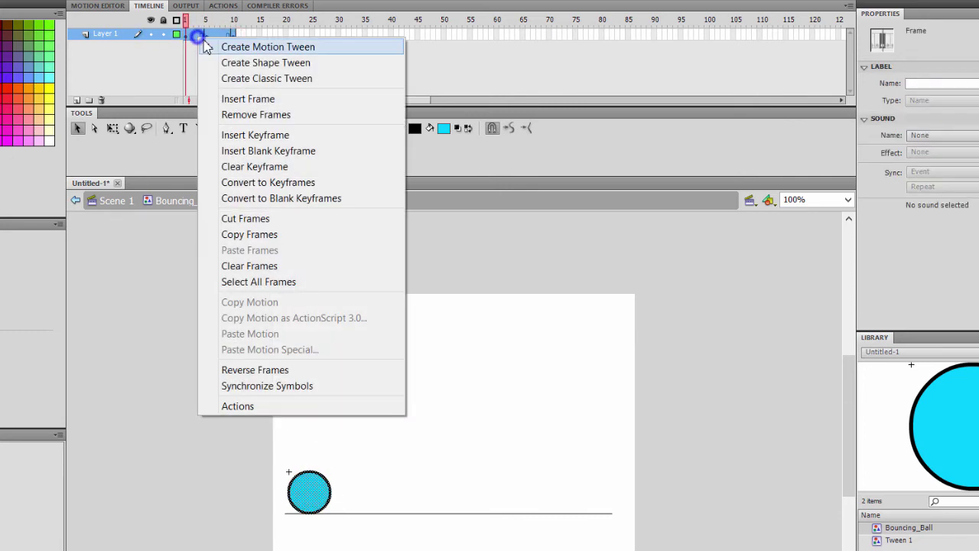
click(259, 81)
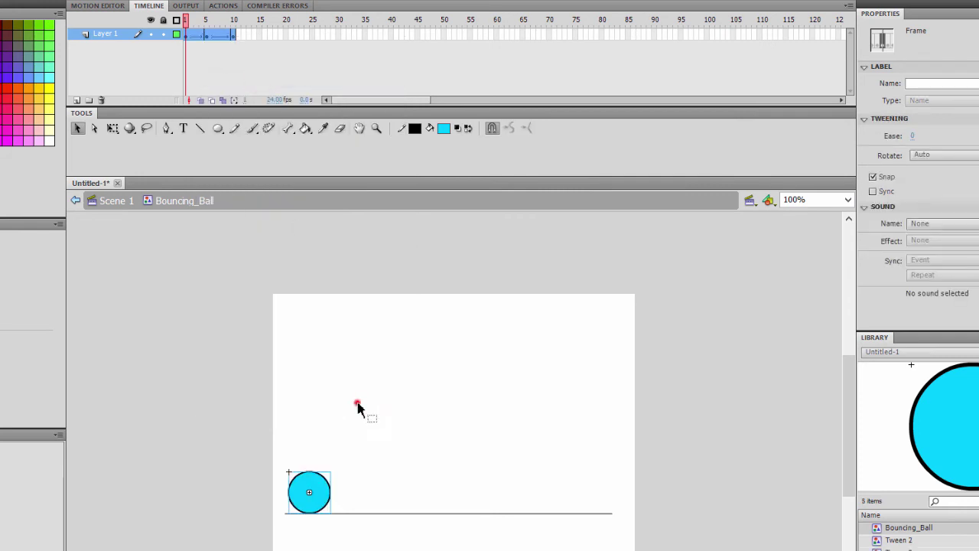
Play the tweened bounce, including a run from frame 5 at the top of the bounce
click(357, 403)
click(192, 23)
key(Return)
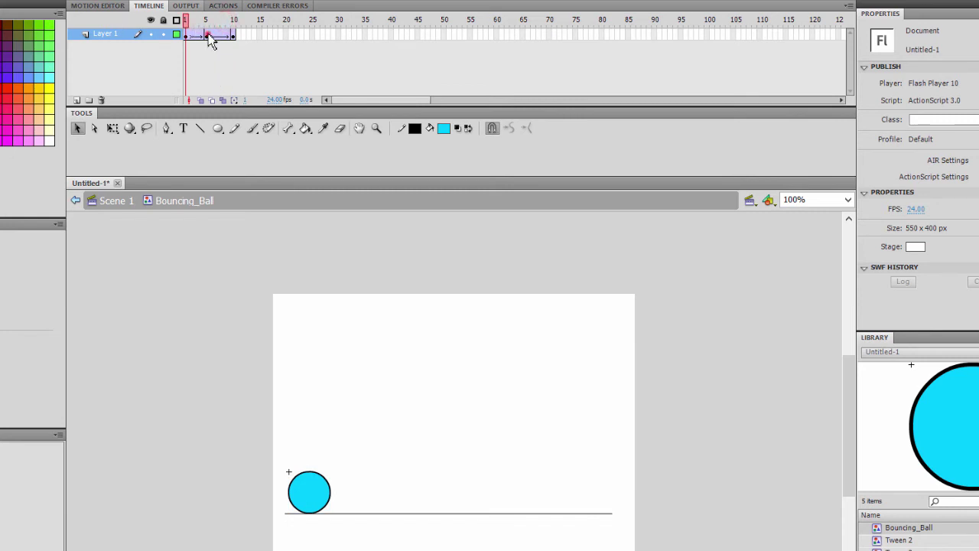
click(208, 35)
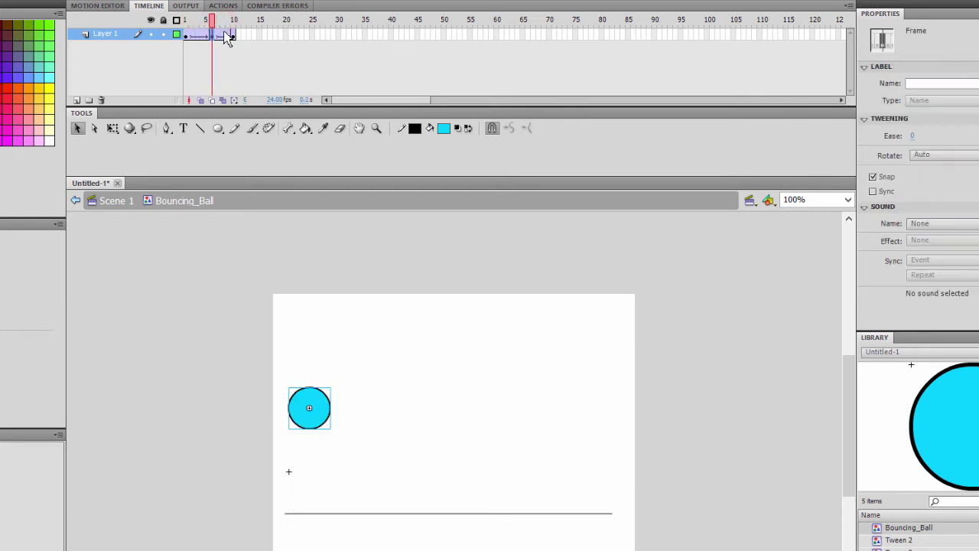
key(Return)
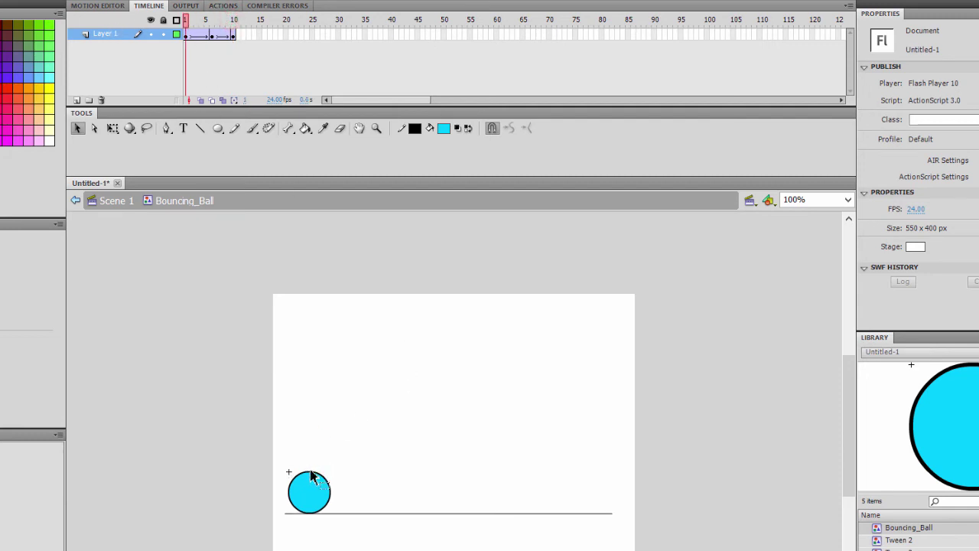
key(Return)
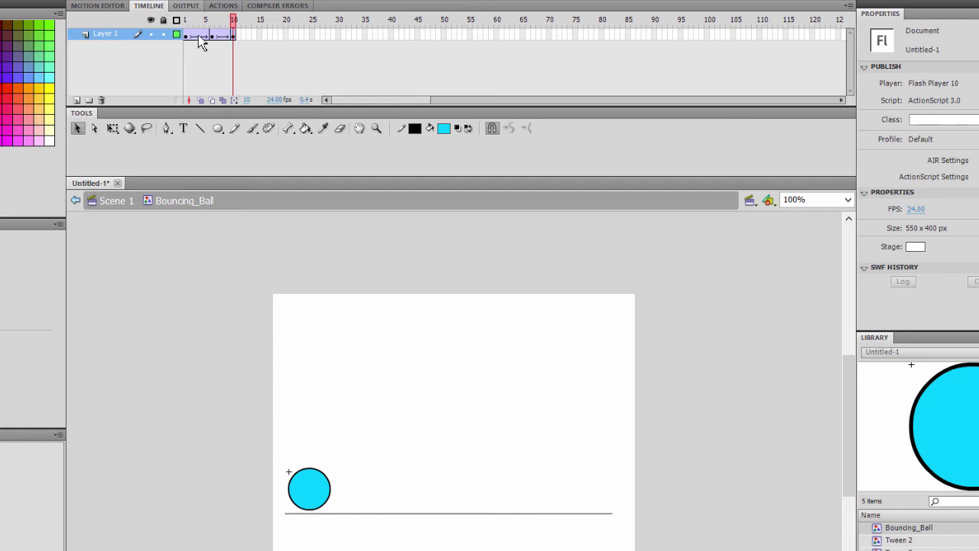
Set the rising tween's Ease to 100 and check its custom ease curve
click(195, 36)
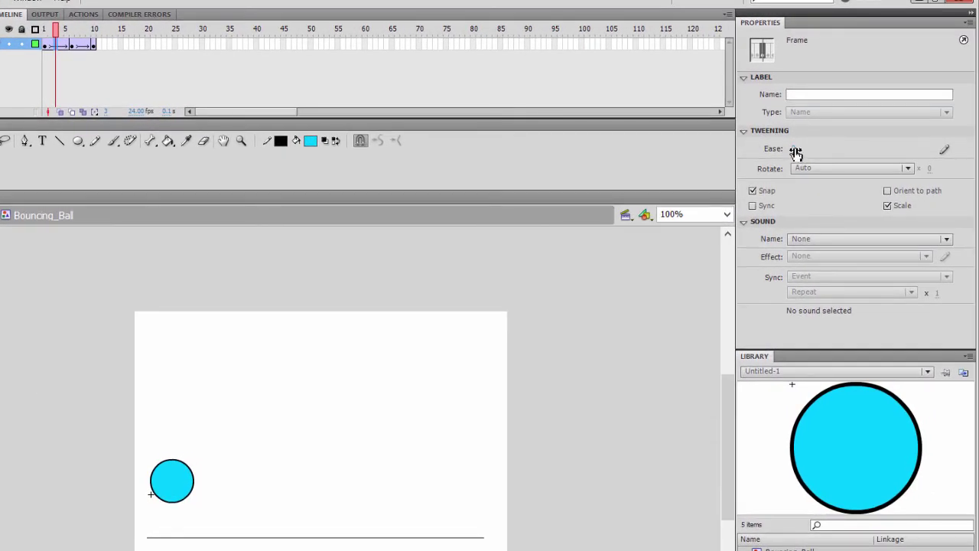
click(796, 150)
key(Return)
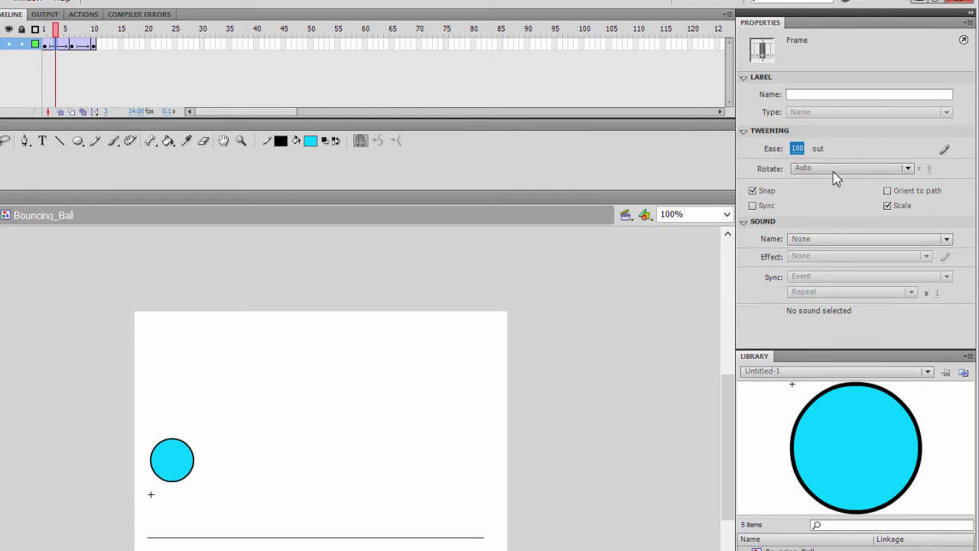
click(945, 153)
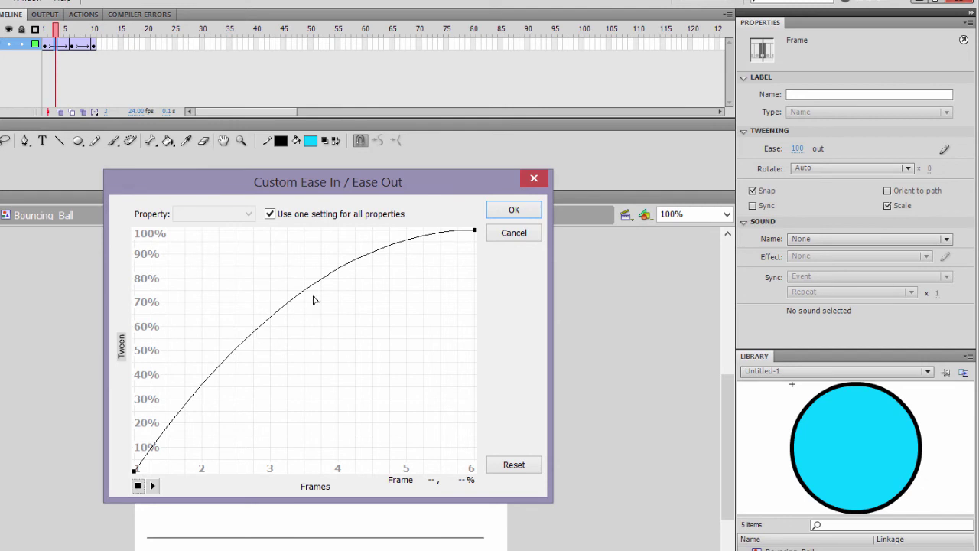
click(511, 233)
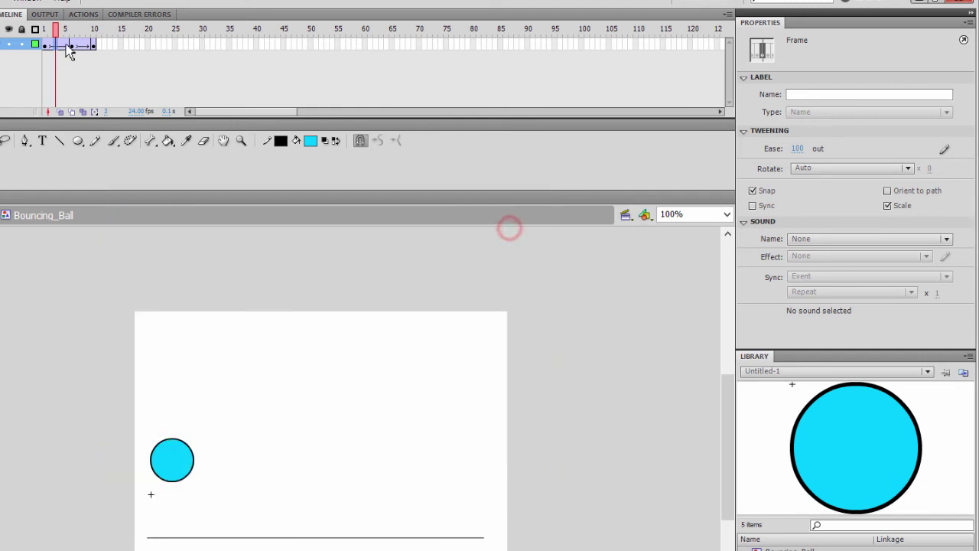
Set the falling tween's Ease to -100, then rewind and play the eased bounce
click(78, 44)
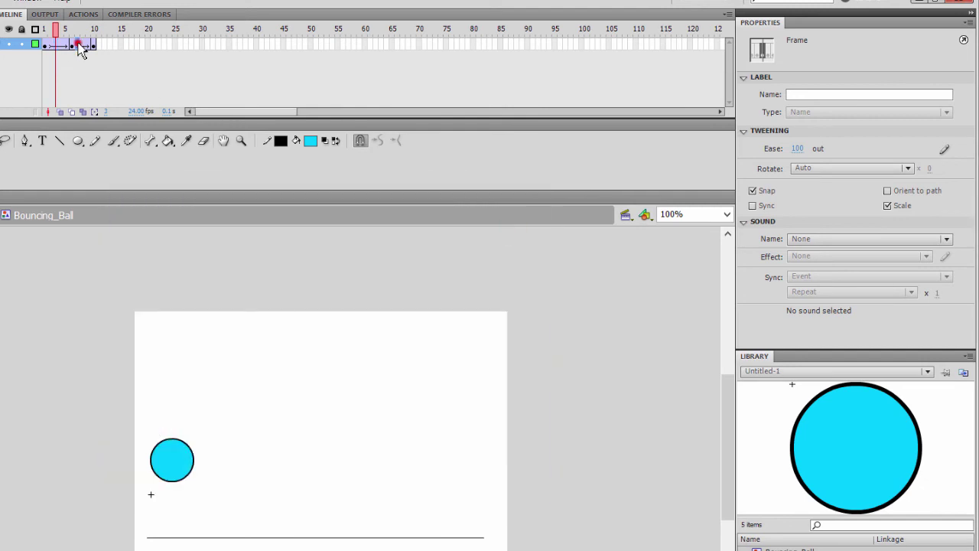
click(795, 149)
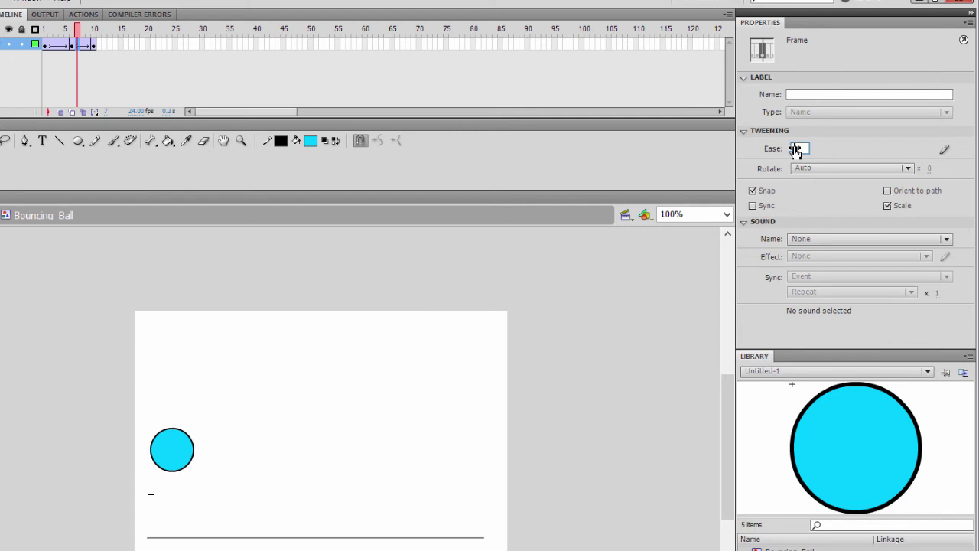
text(-100)
key(Return)
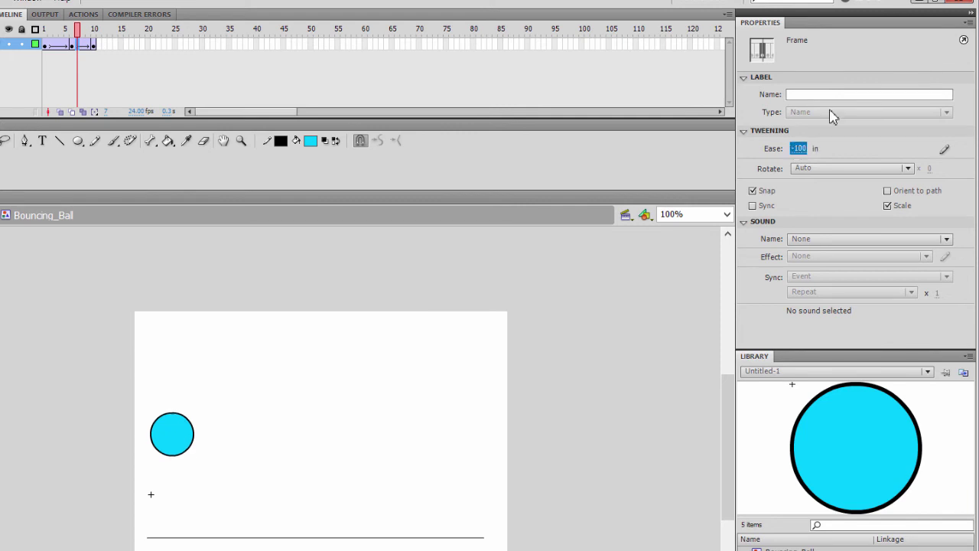
click(944, 149)
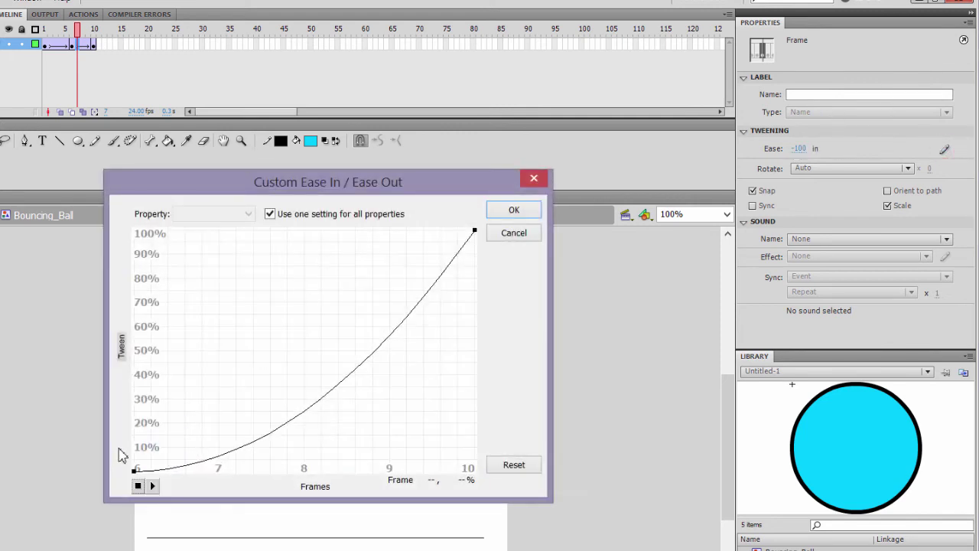
click(525, 232)
drag(77, 35, 2, 43)
key(Return)
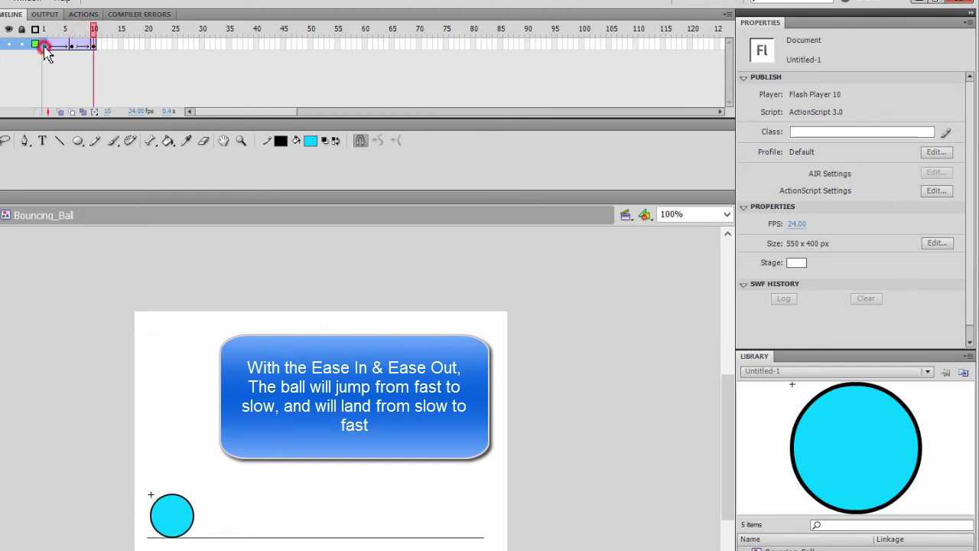
click(45, 45)
click(92, 45)
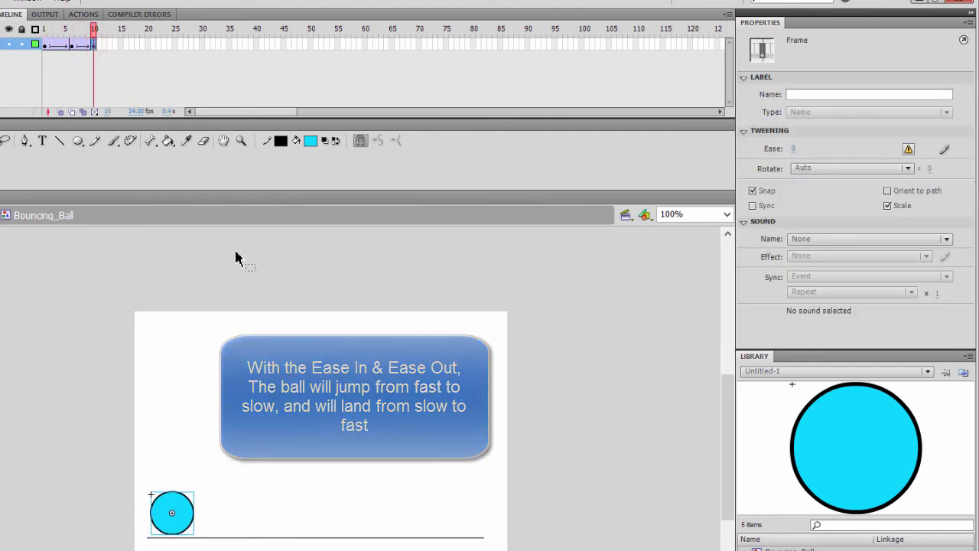
click(247, 295)
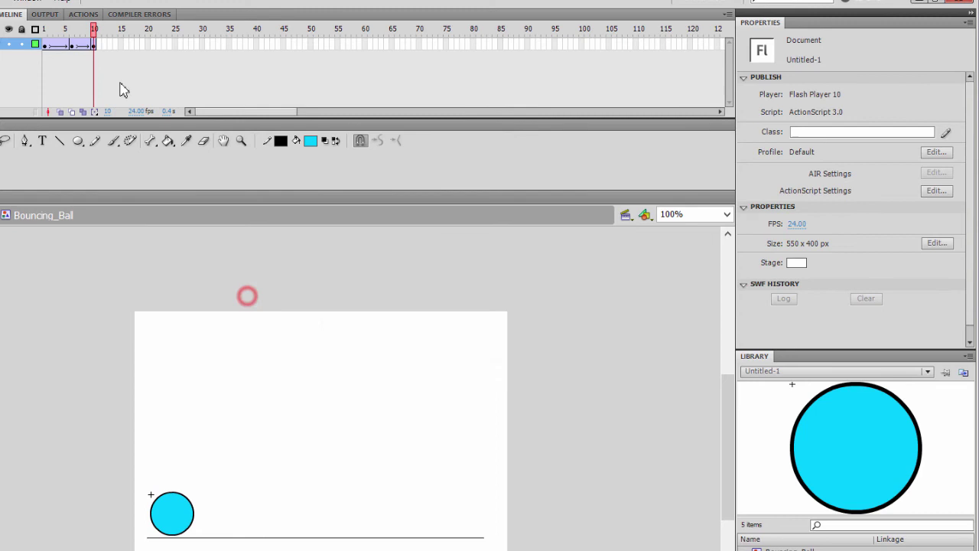
click(44, 29)
drag(47, 35, 108, 55)
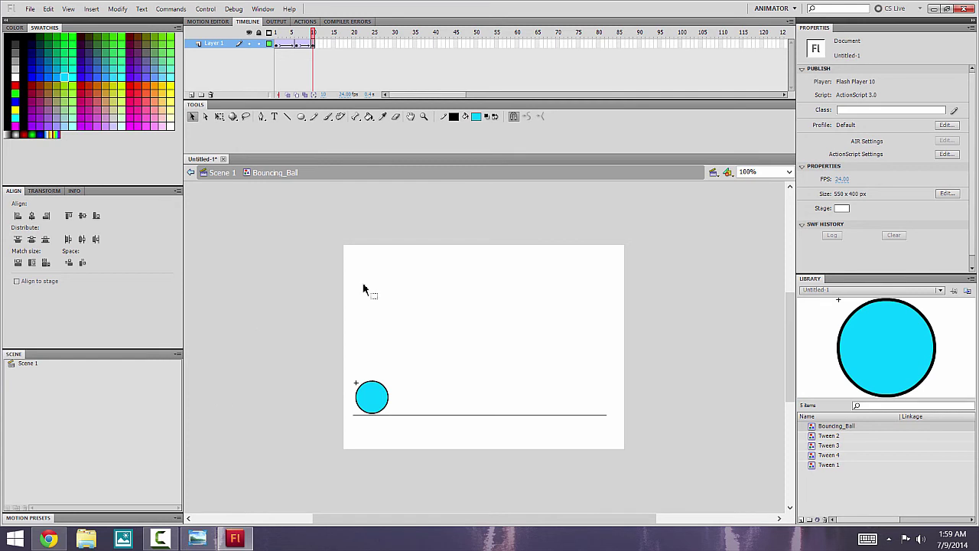
Return to Scene 1 and preview the ball's bounce on the main timeline
click(221, 173)
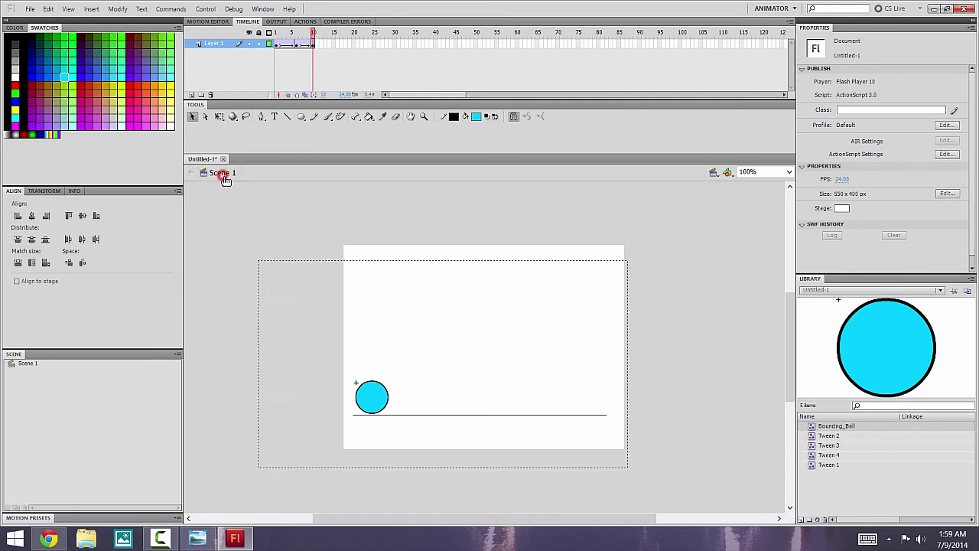
click(329, 228)
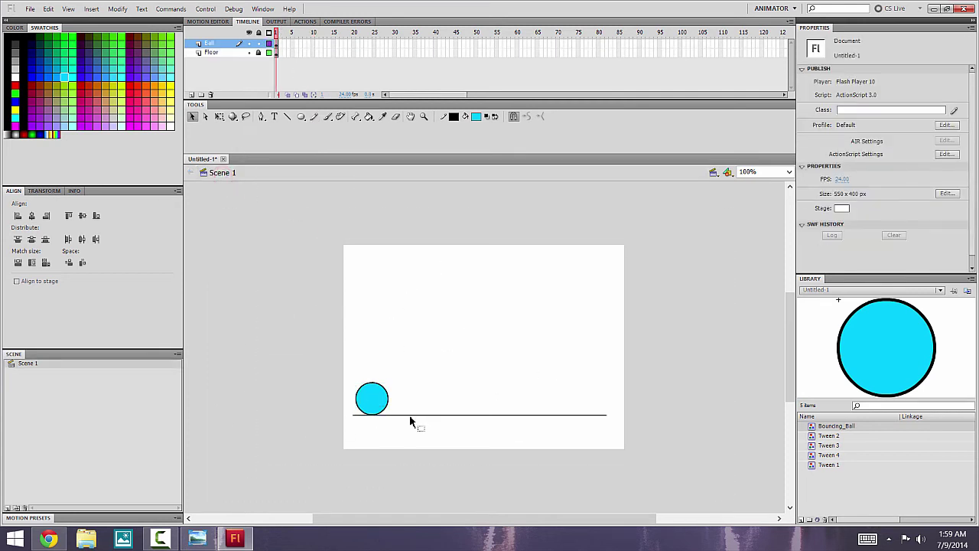
click(276, 44)
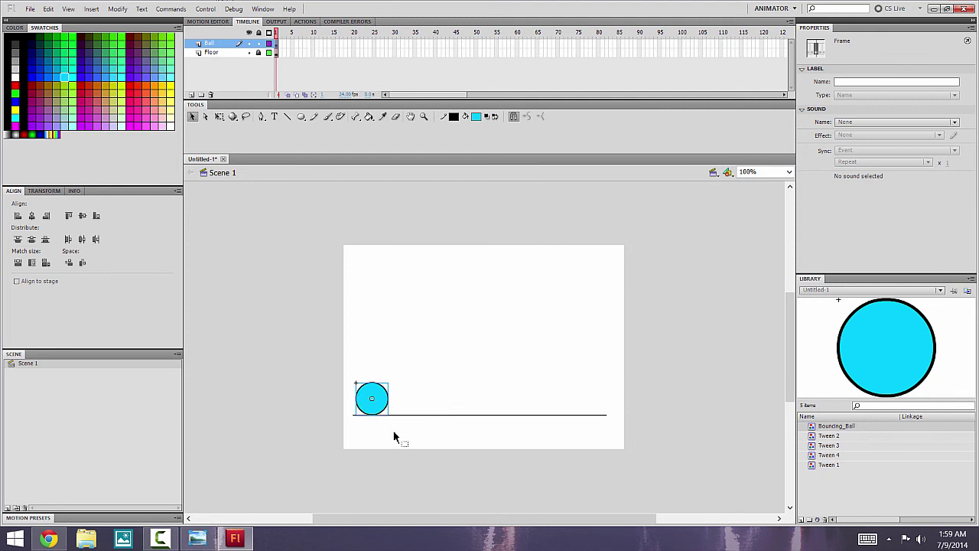
click(315, 45)
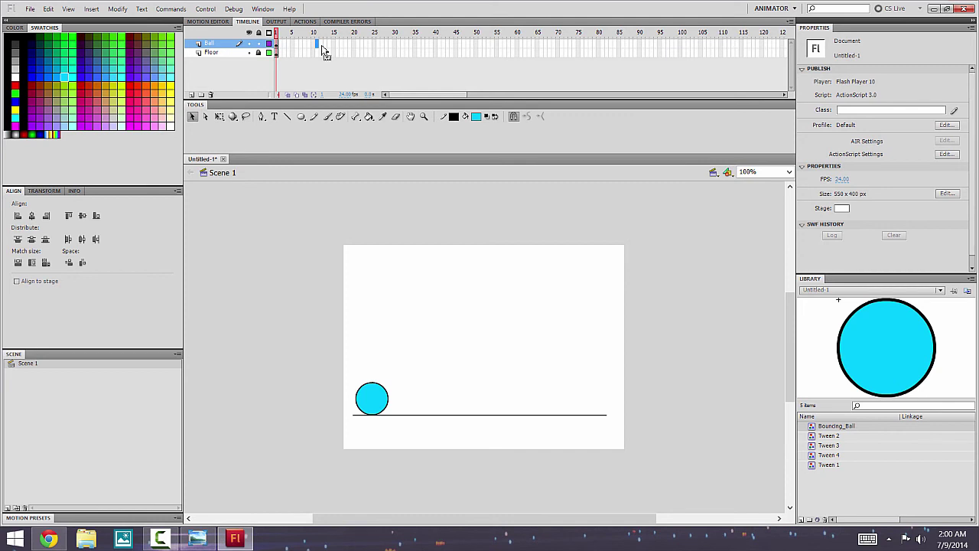
click(322, 47)
drag(310, 42, 321, 62)
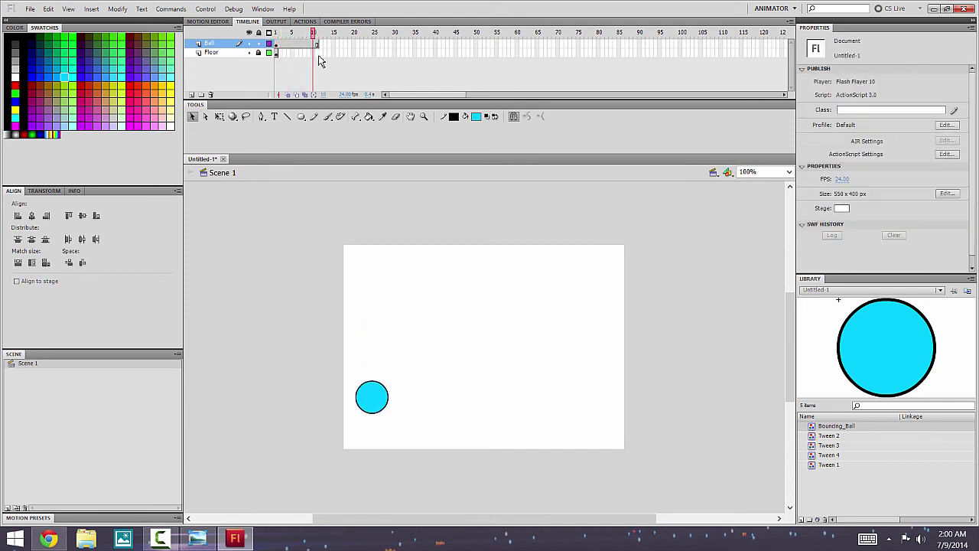
Insert frames on the Floor layer up to frame 11 and play the animation
click(316, 55)
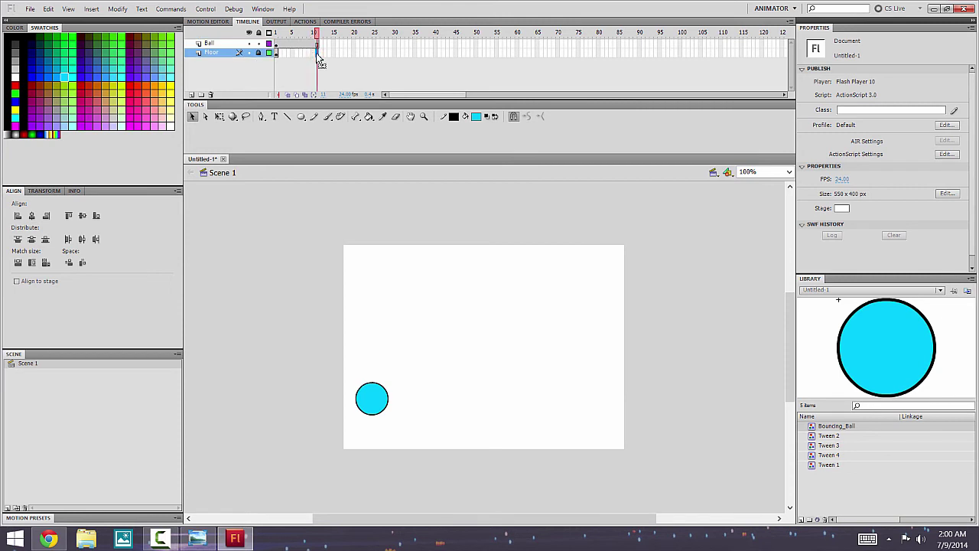
key(F5)
key(Return)
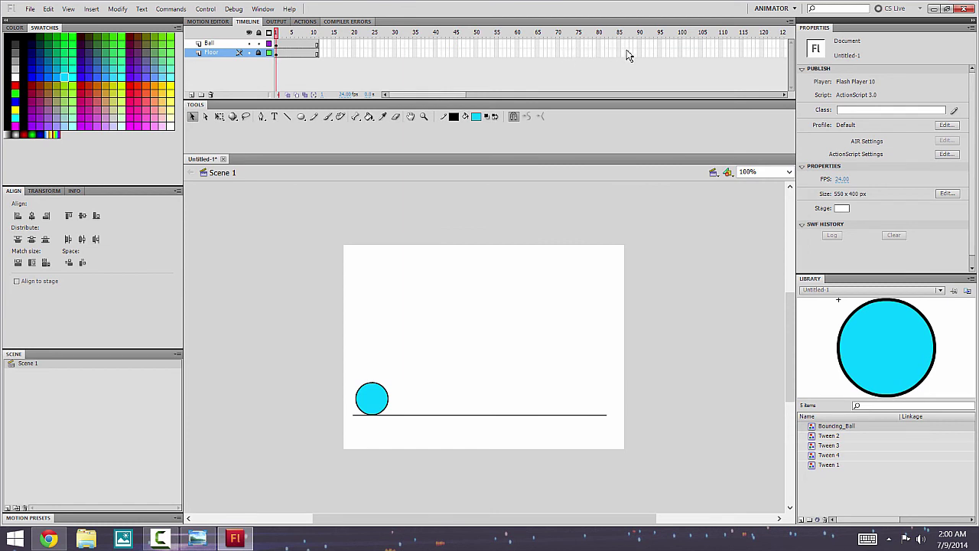
Insert frames through frame 80 on both the Ball and Floor layers and play it
click(680, 53)
click(599, 47)
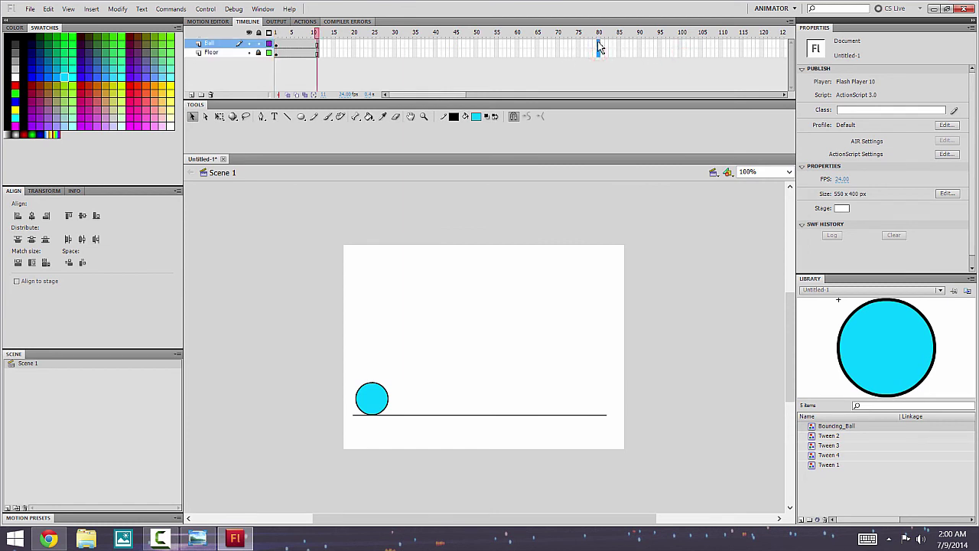
click(634, 43)
click(599, 47)
key(F5)
click(504, 218)
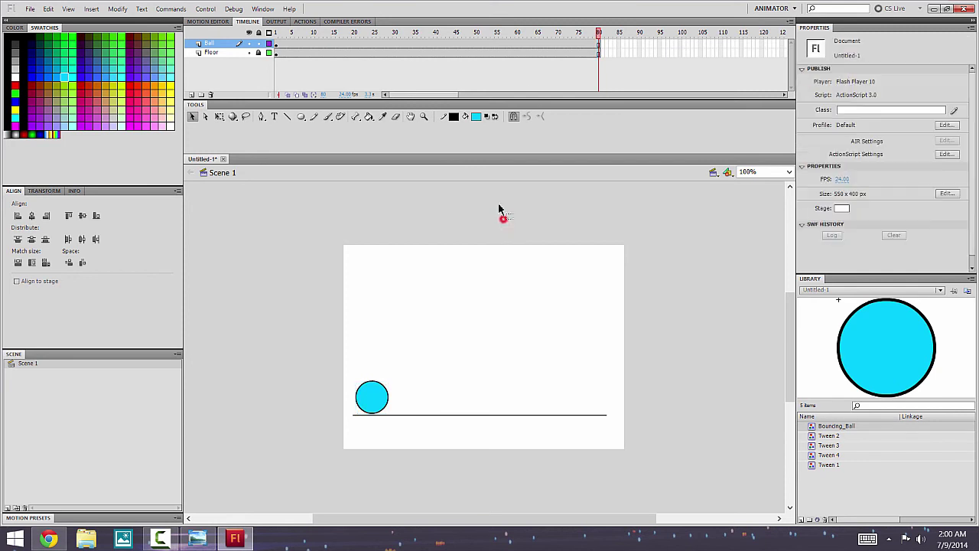
key(Return)
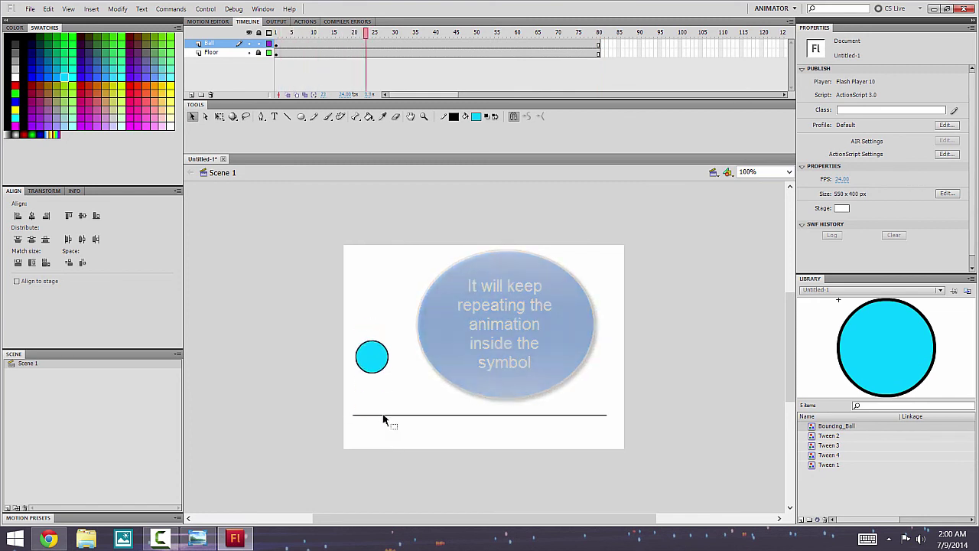
click(372, 336)
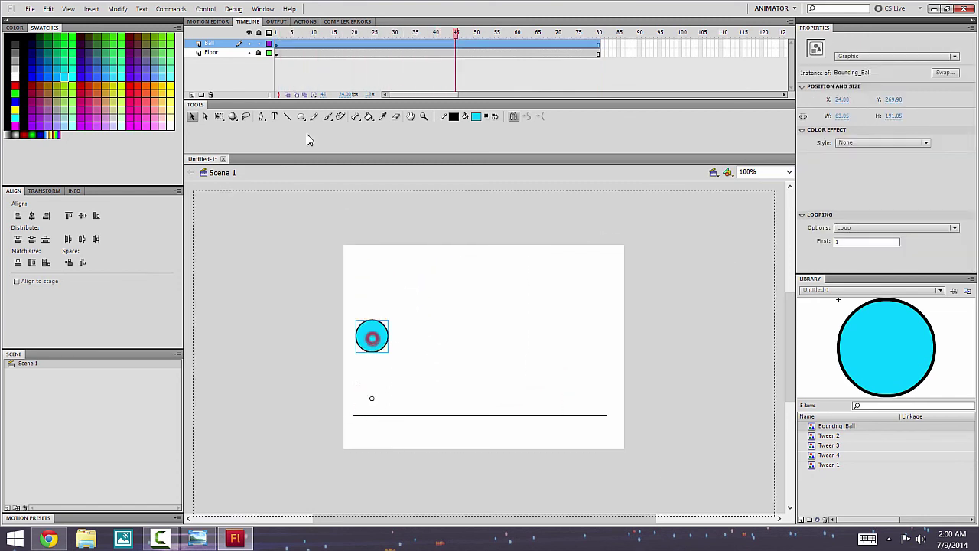
double_click(371, 336)
click(313, 43)
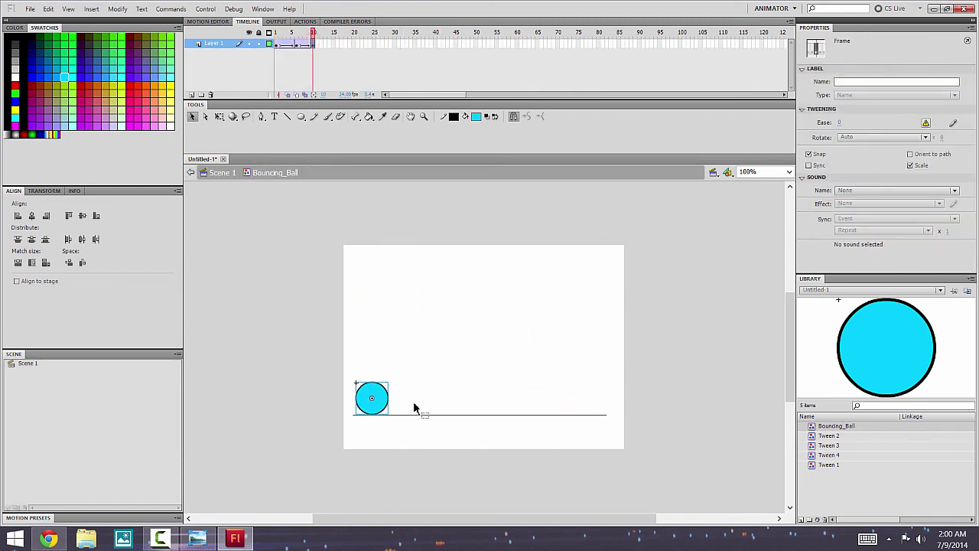
click(427, 382)
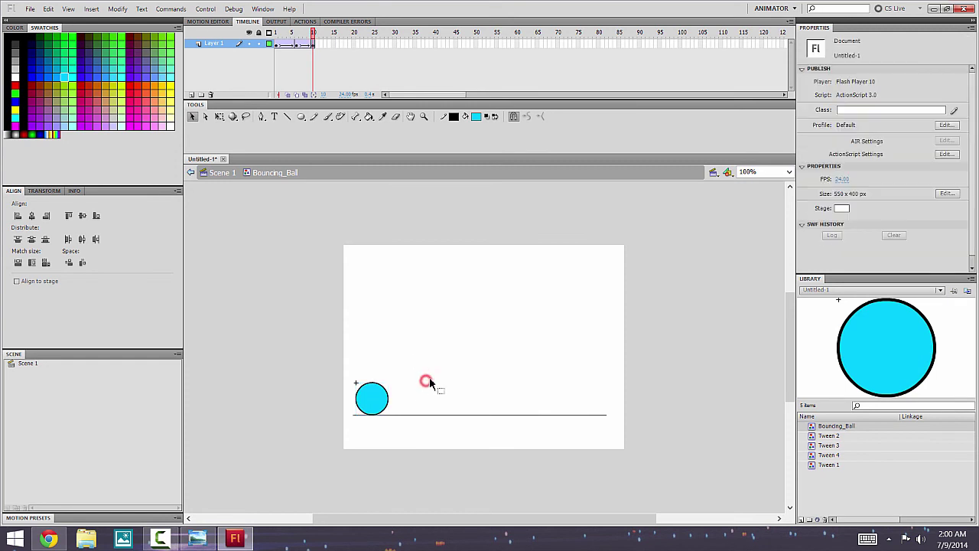
click(221, 172)
click(319, 35)
key(Return)
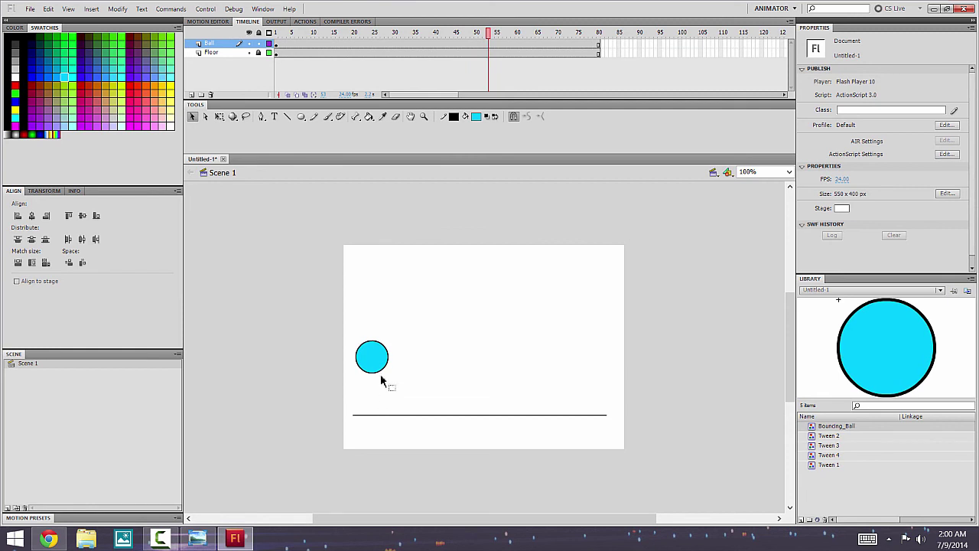
double_click(375, 349)
click(313, 43)
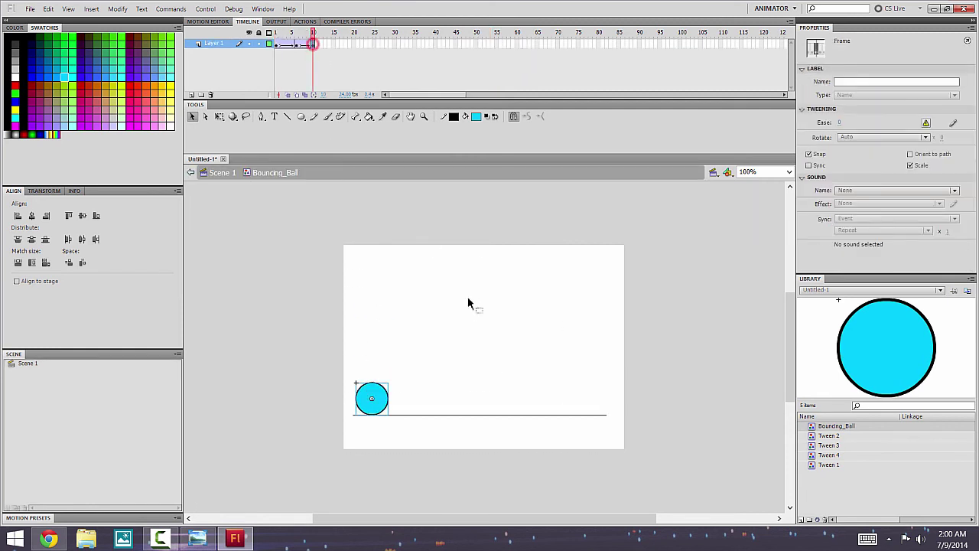
click(468, 298)
click(222, 173)
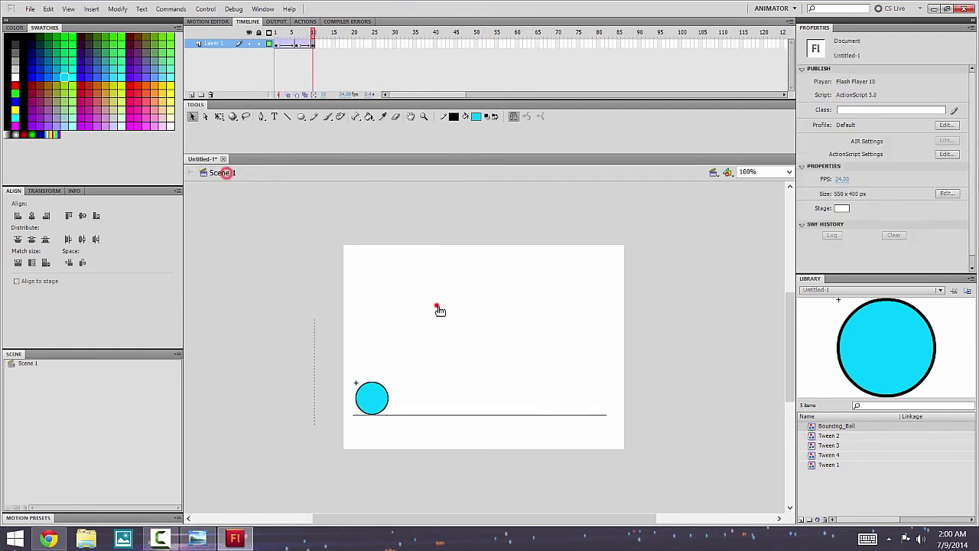
click(437, 305)
click(295, 45)
click(297, 45)
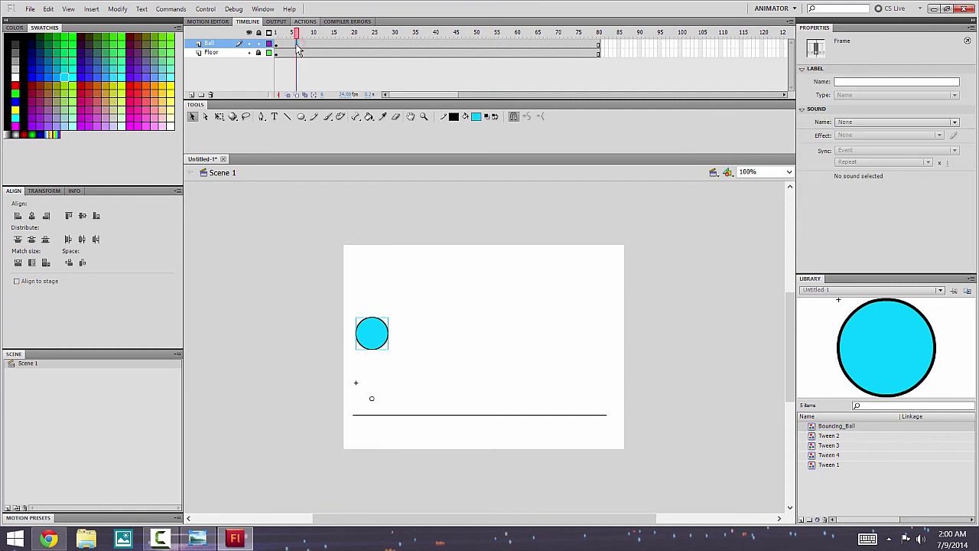
click(277, 46)
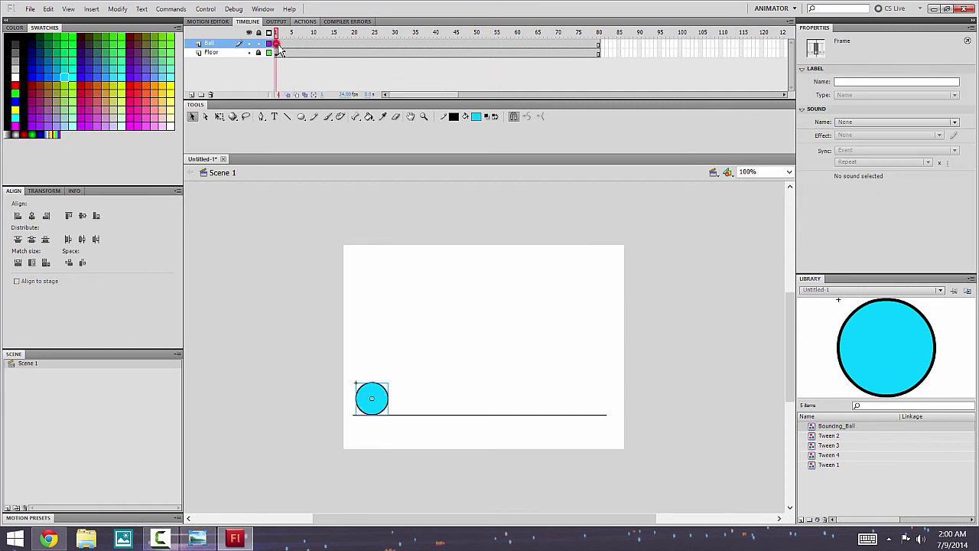
click(306, 46)
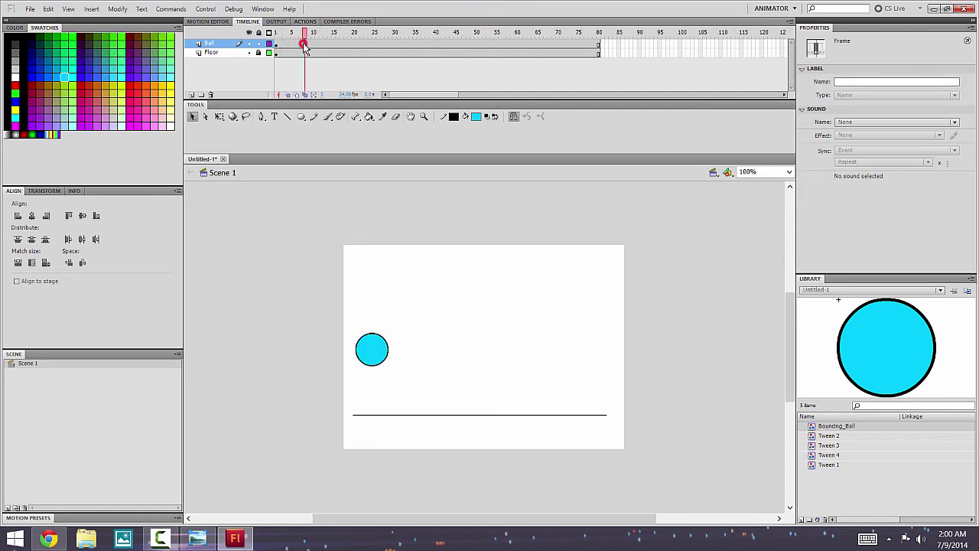
Check the ball instance on the stage at frames 1 and 10 of the Ball layer
right_click(304, 47)
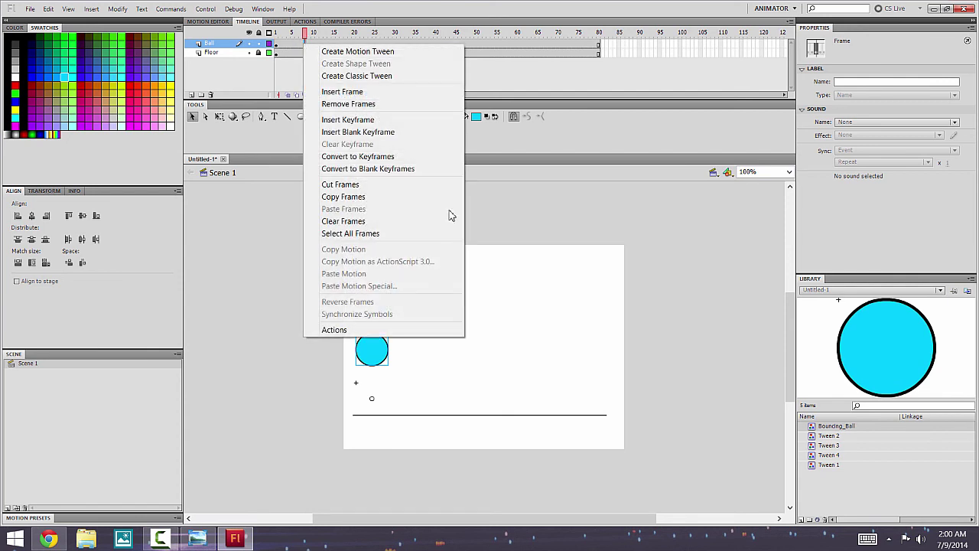
click(564, 333)
drag(306, 32, 218, 49)
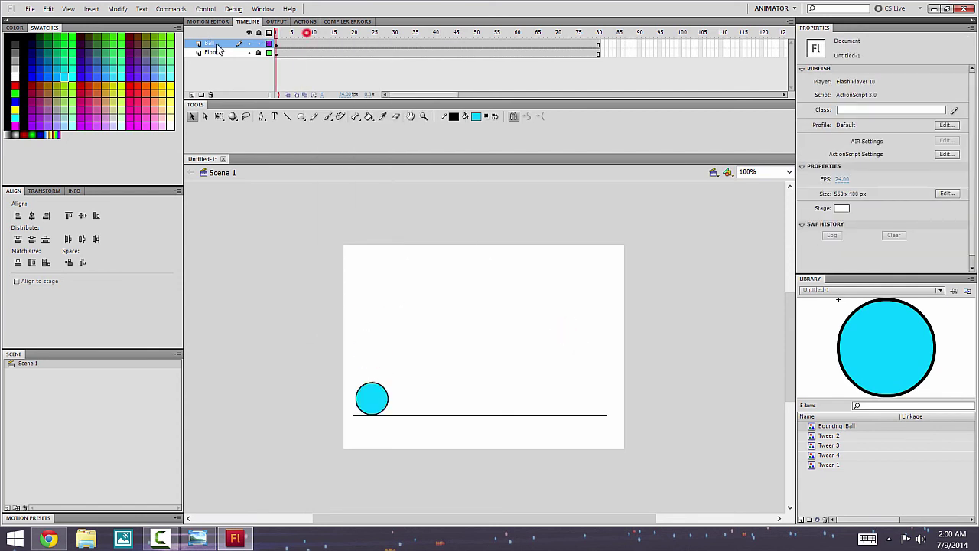
click(374, 397)
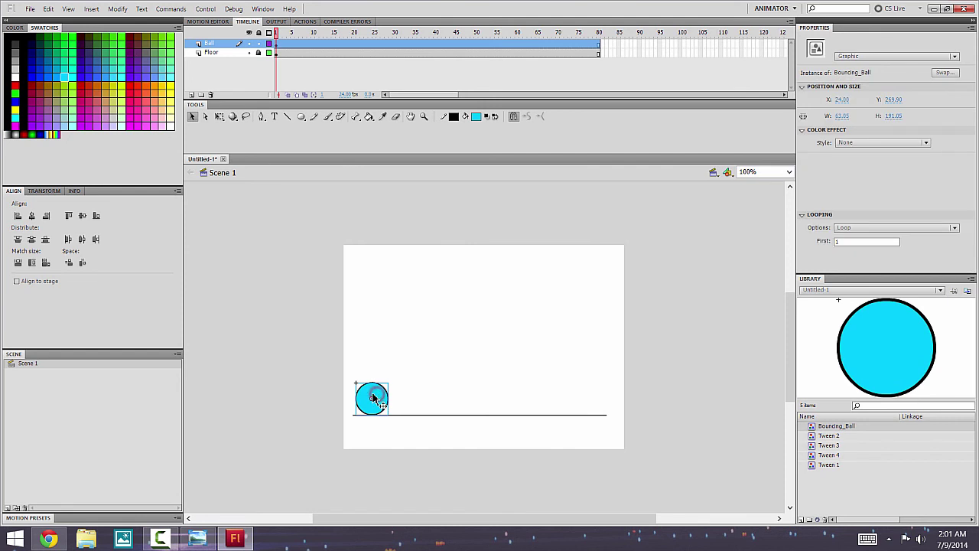
click(312, 44)
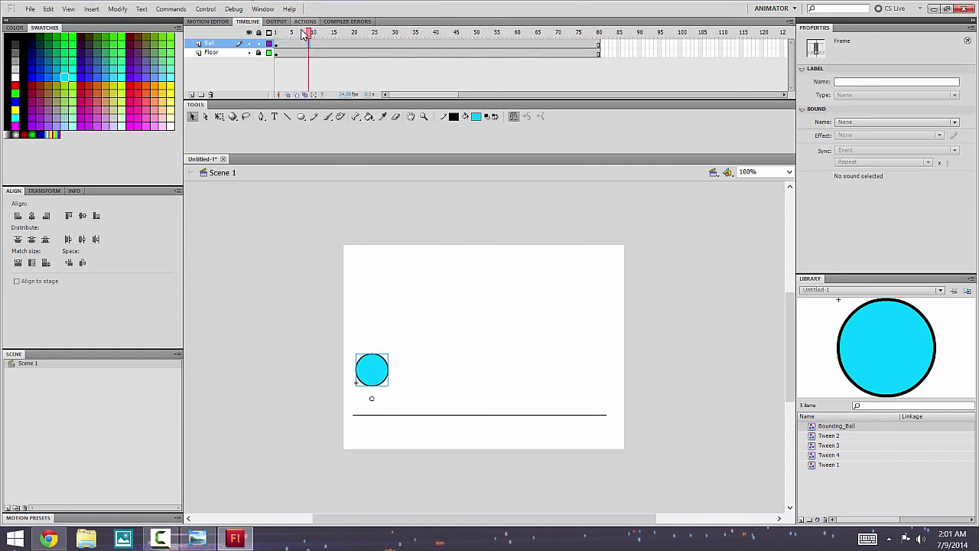
drag(299, 34, 277, 35)
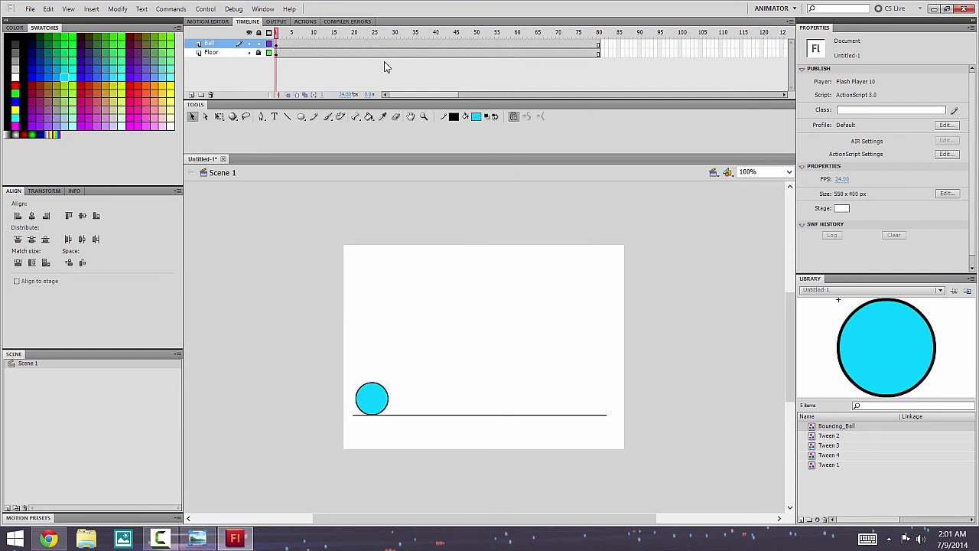
Classic-tween the Ball layer and move the ball to the floor's right end at frame 80
click(346, 44)
right_click(346, 43)
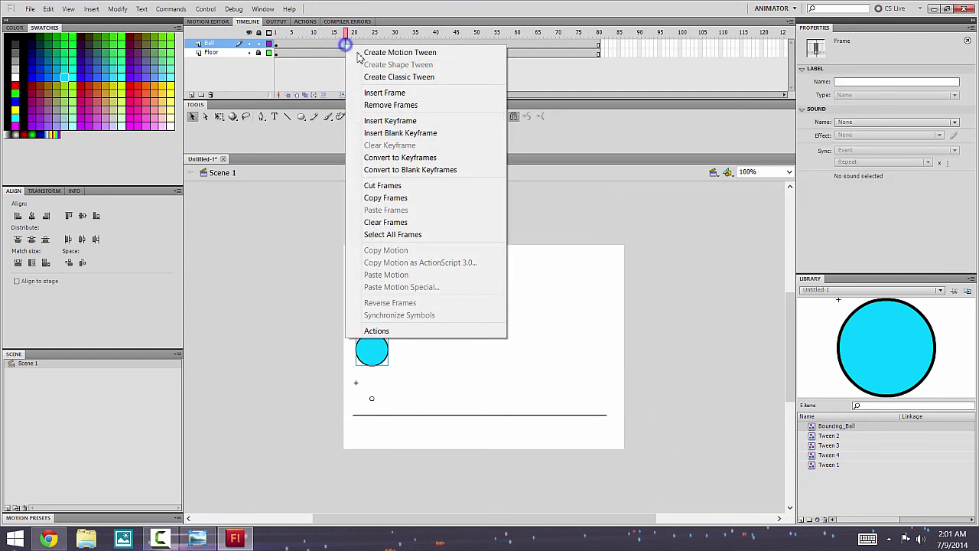
click(389, 78)
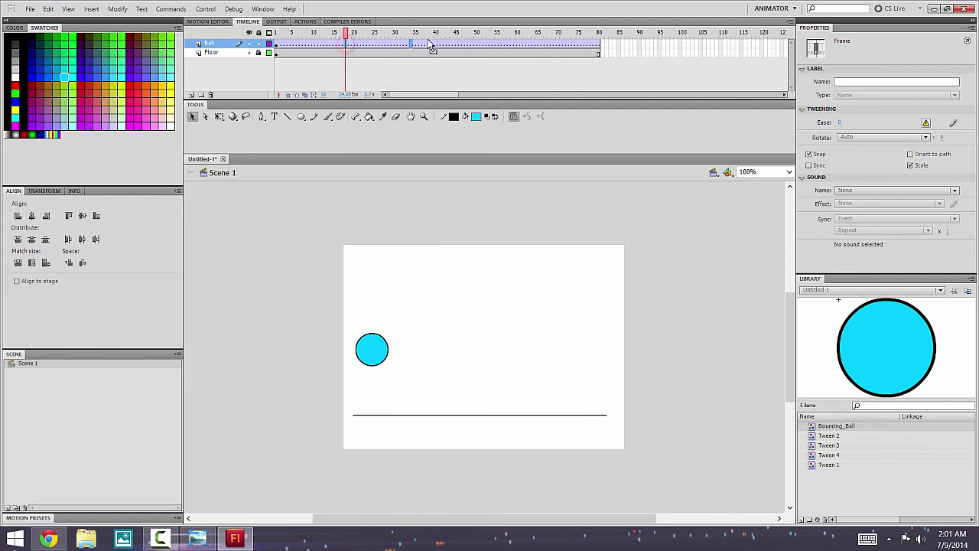
click(598, 44)
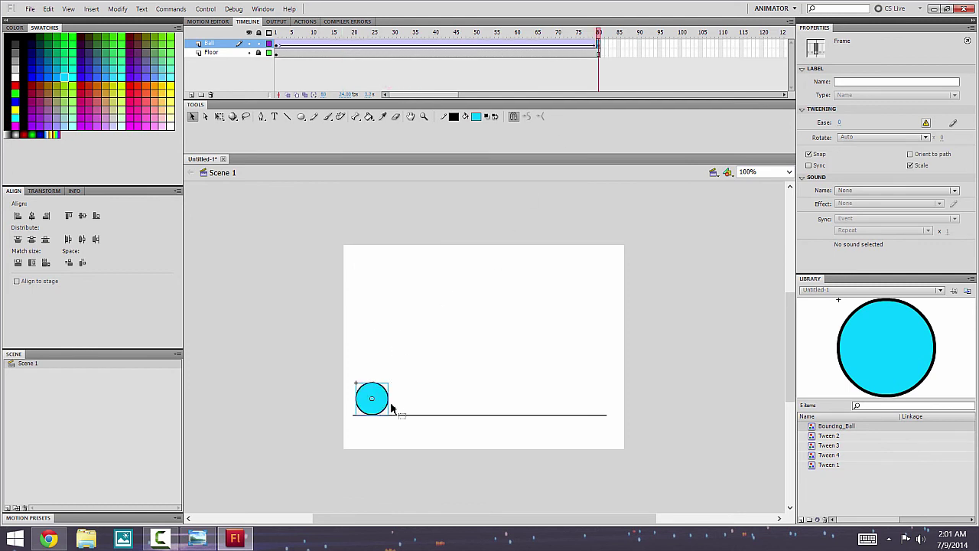
drag(380, 404, 596, 425)
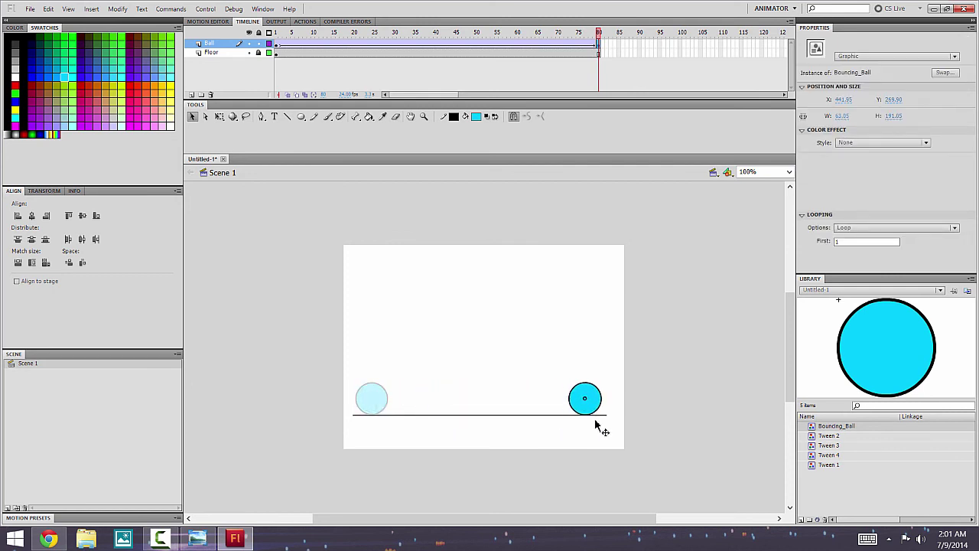
click(530, 341)
drag(577, 35, 259, 36)
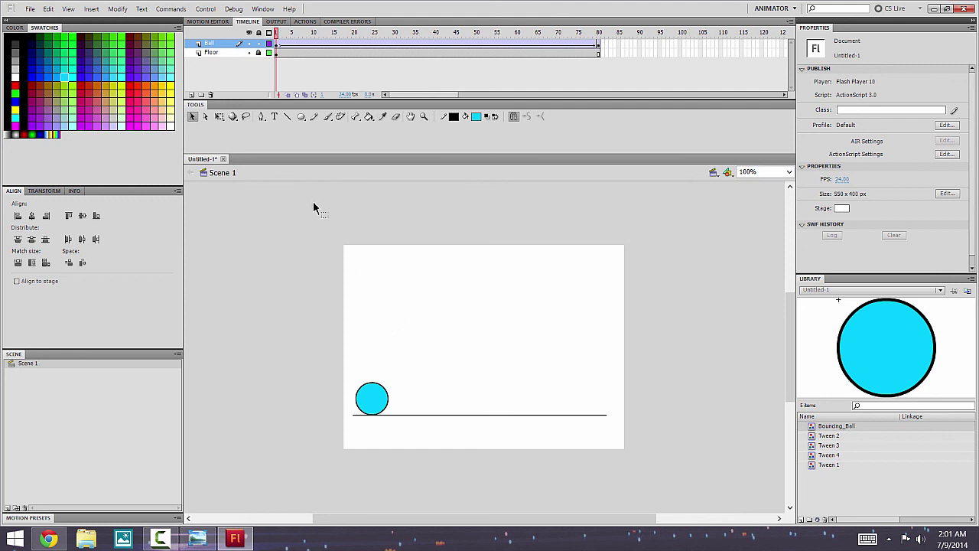
key(Return)
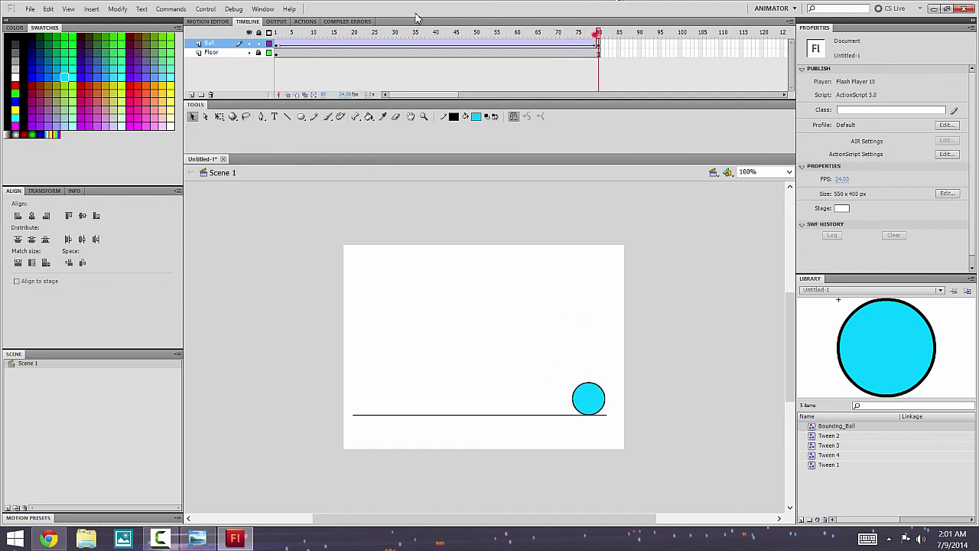
key(Return)
key(ctrl+Return)
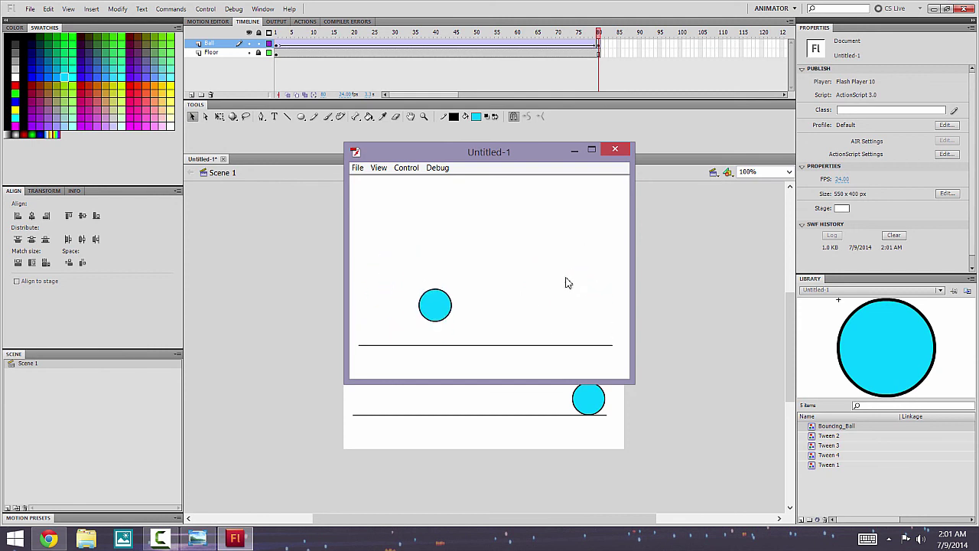
click(618, 150)
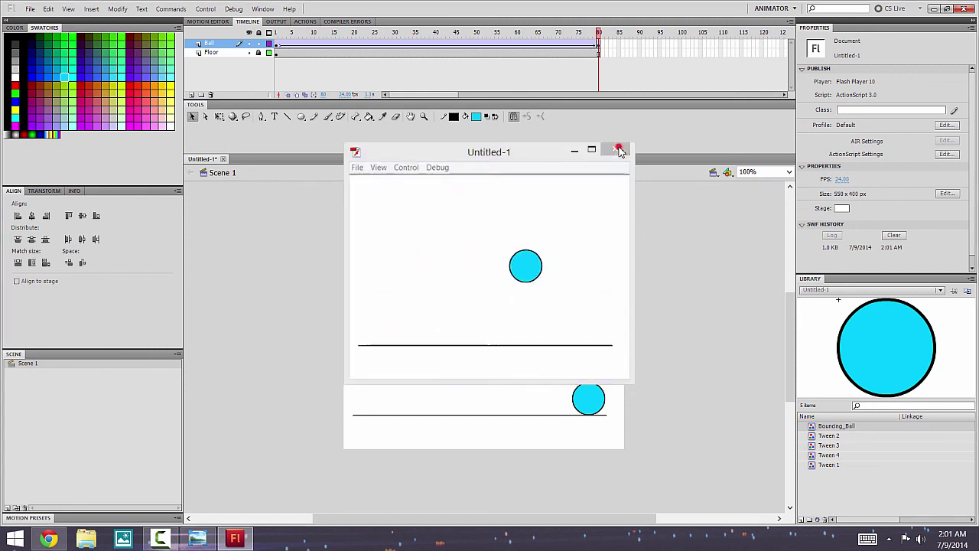
click(662, 286)
key(shift+comma)
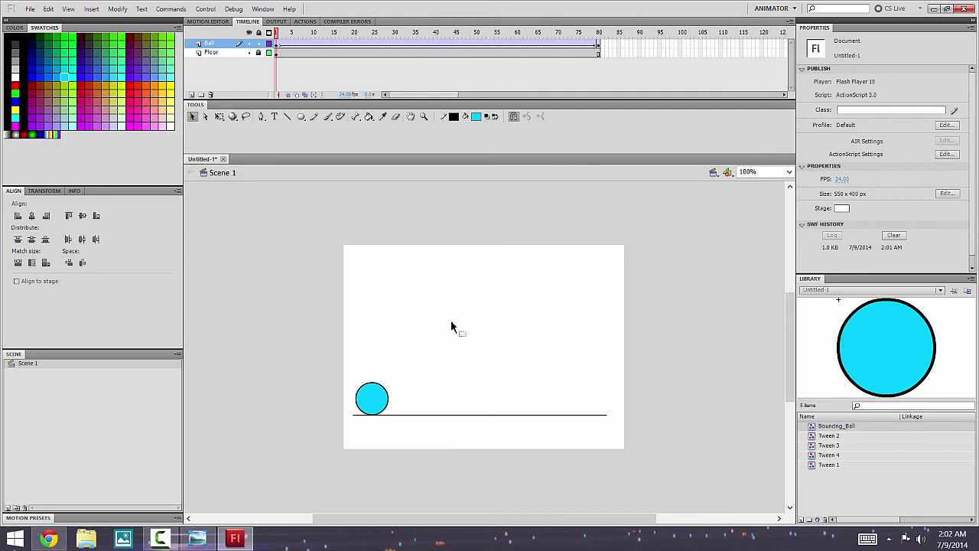
click(361, 395)
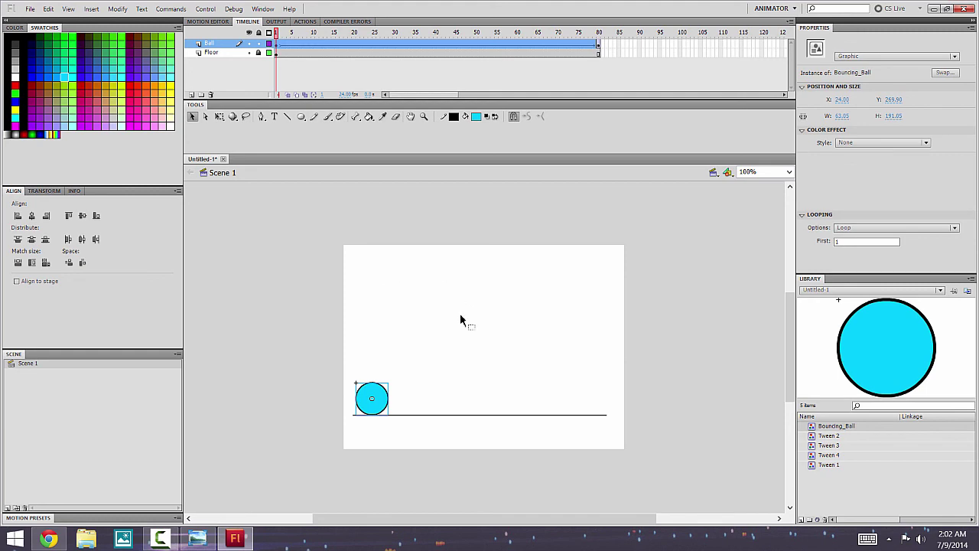